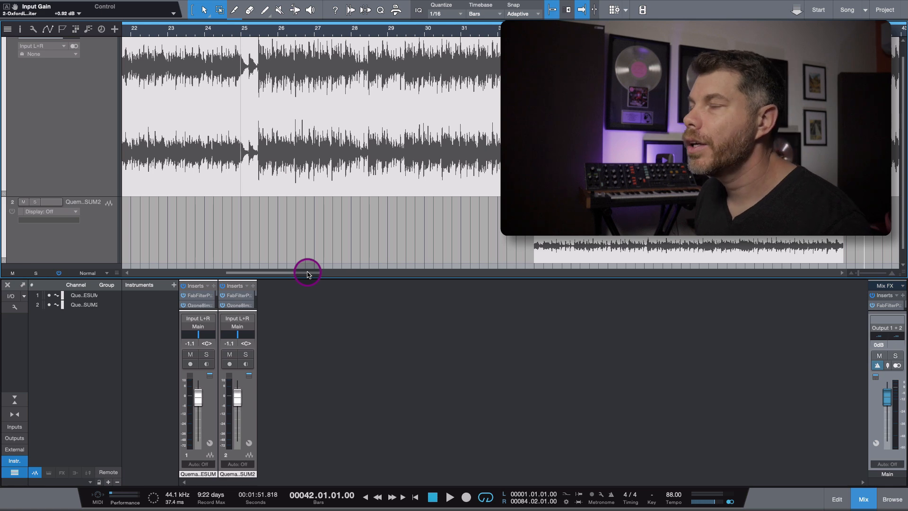
Examine how the song's sections are distributed over the two audio tracks, from the full arrangement down to bars 13 to 55
drag(307, 273, 274, 274)
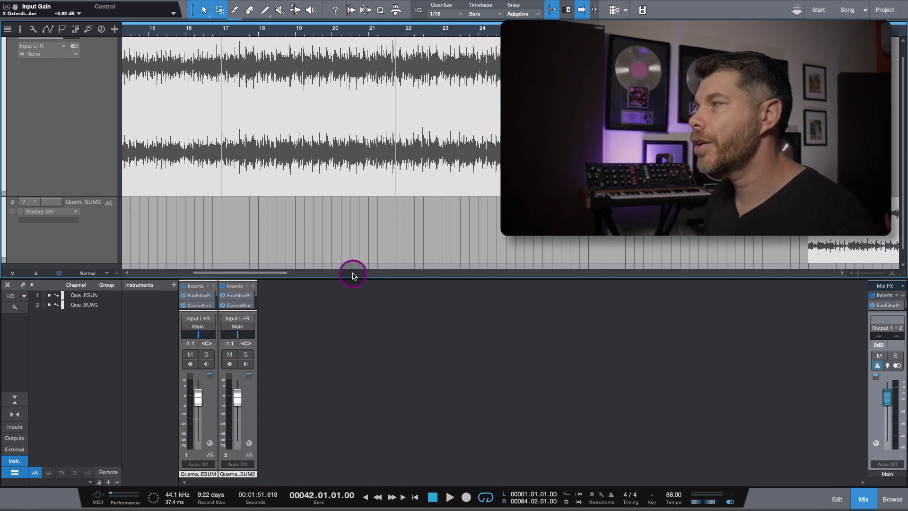
mouse_move(254, 273)
mouse_down()
mouse_move(185, 271)
mouse_move(284, 277)
mouse_move(271, 278)
mouse_up()
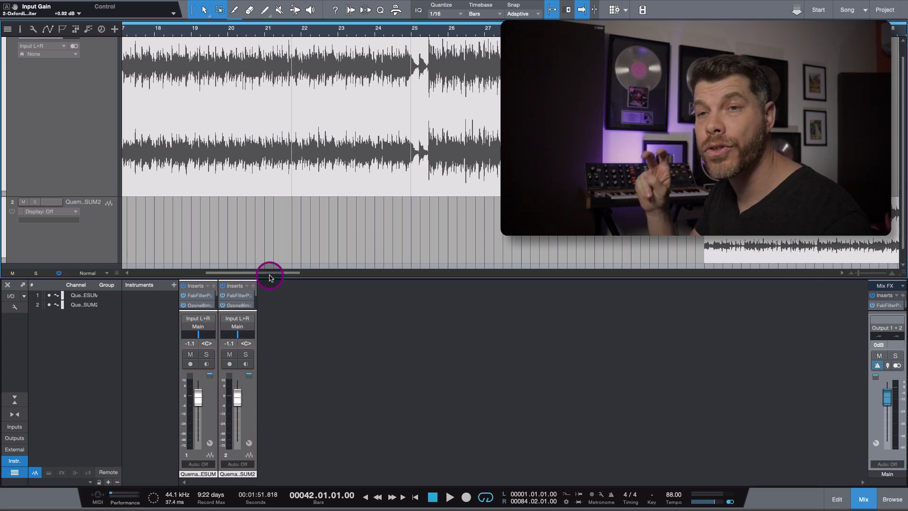
drag(902, 101, 902, 89)
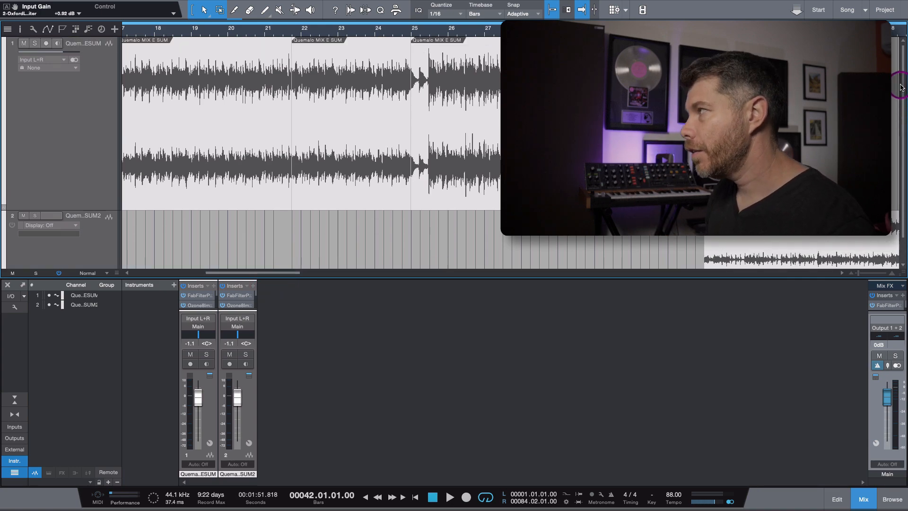
key(w)
key(w)
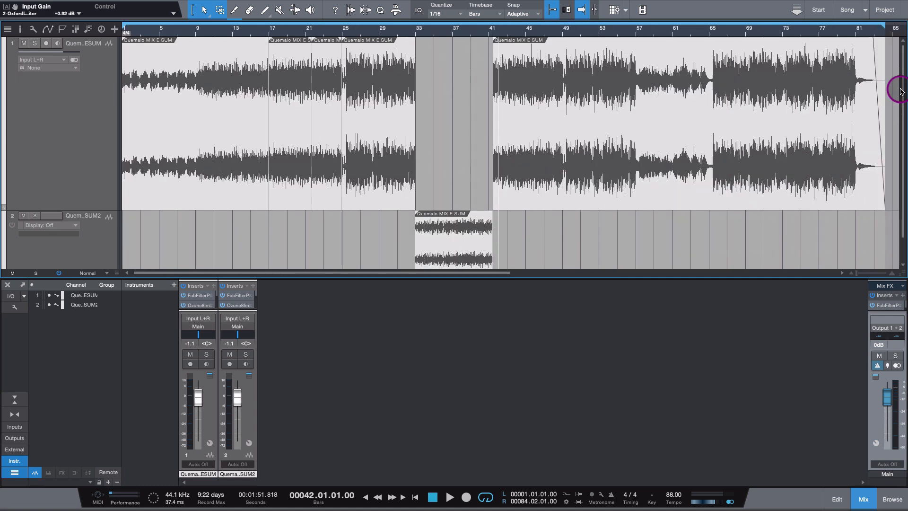
key(e)
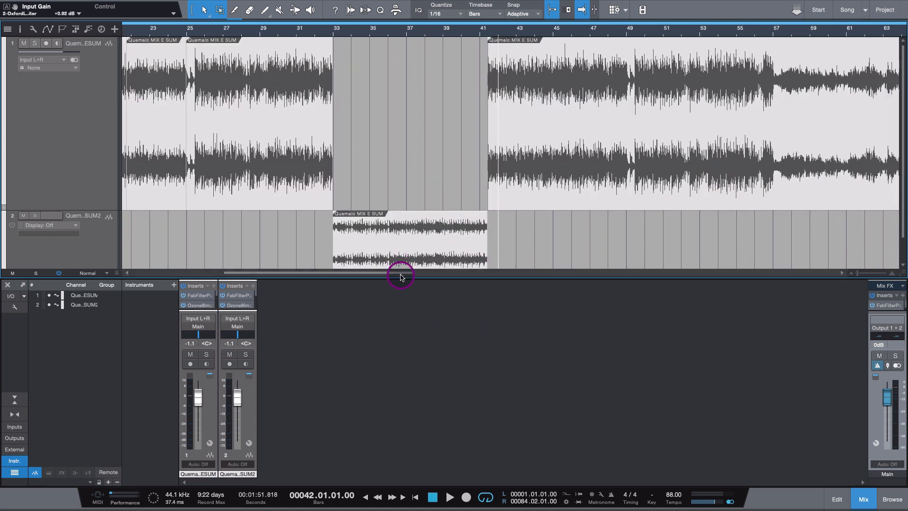
drag(400, 274, 365, 276)
click(365, 273)
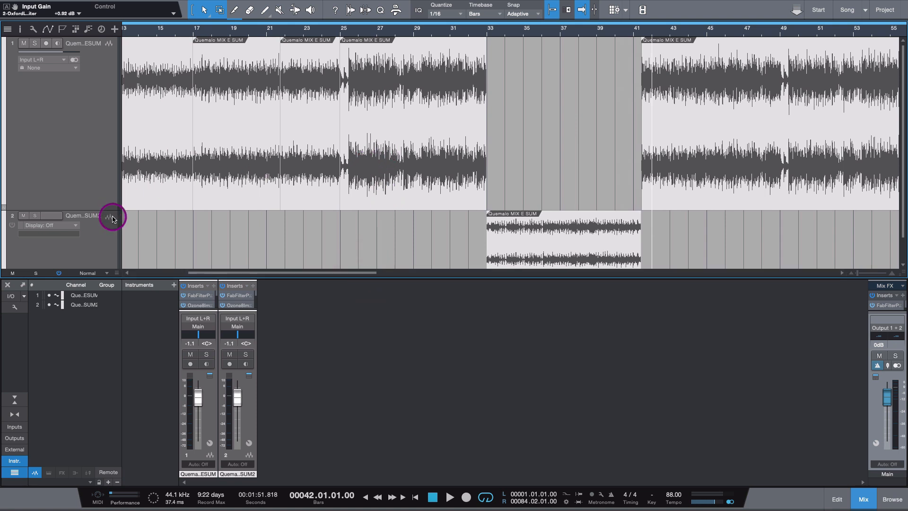
drag(375, 278, 373, 251)
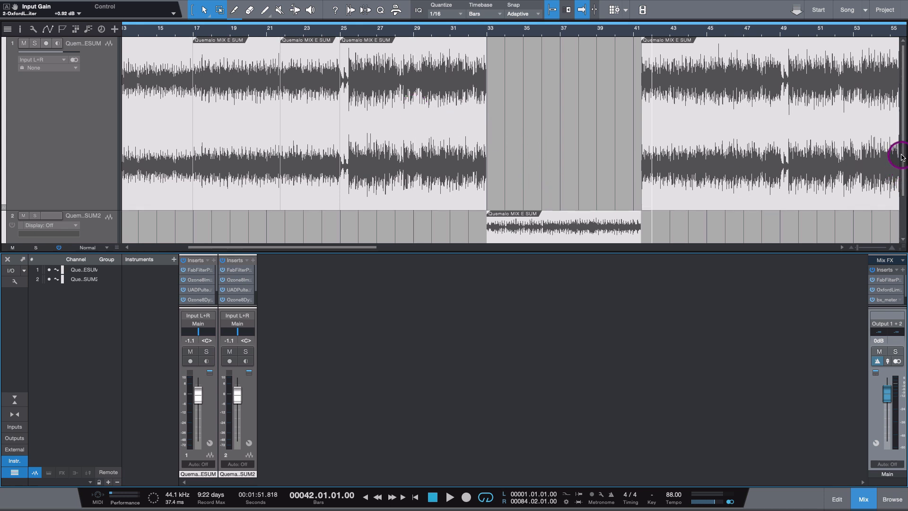
scroll(896, 151, down, 2)
scroll(895, 151, up, 2)
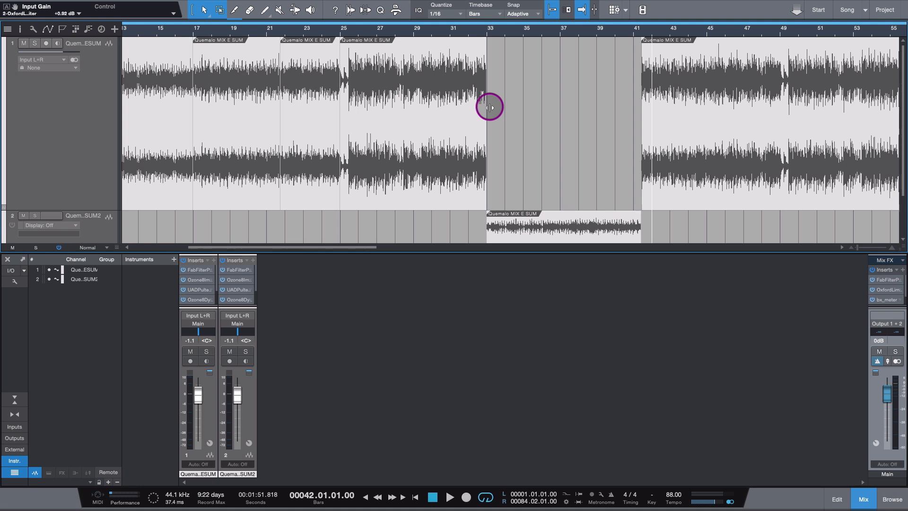
drag(903, 65, 900, 120)
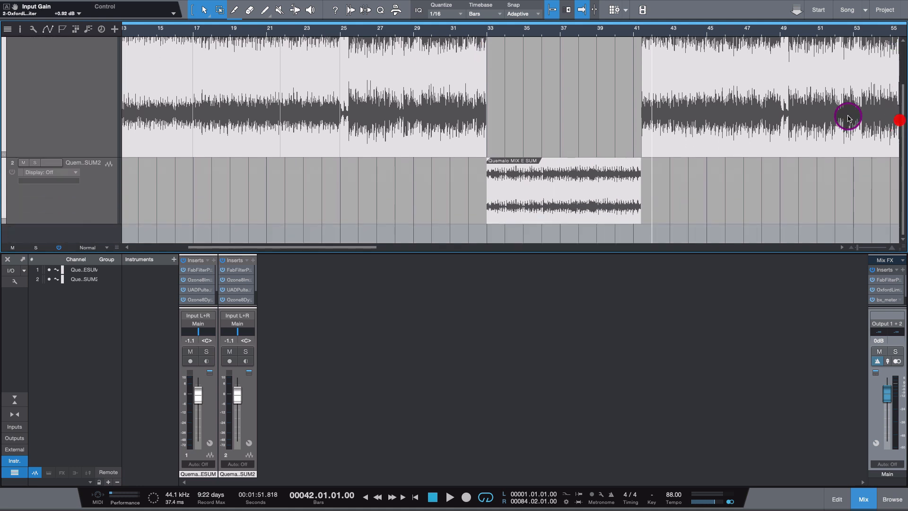
Select the clip at bars 33 to 41 on the second track and inspect the insert chains of both channels
click(559, 207)
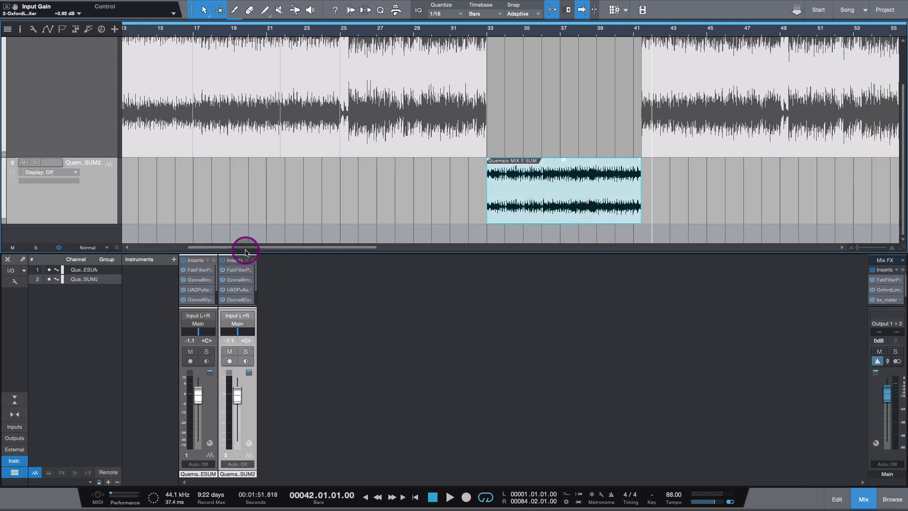
drag(243, 251, 247, 231)
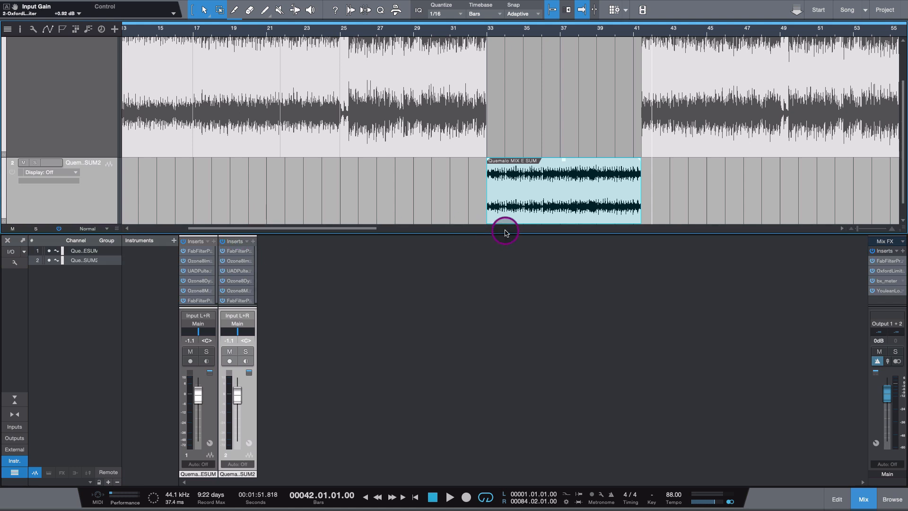
drag(507, 233, 509, 268)
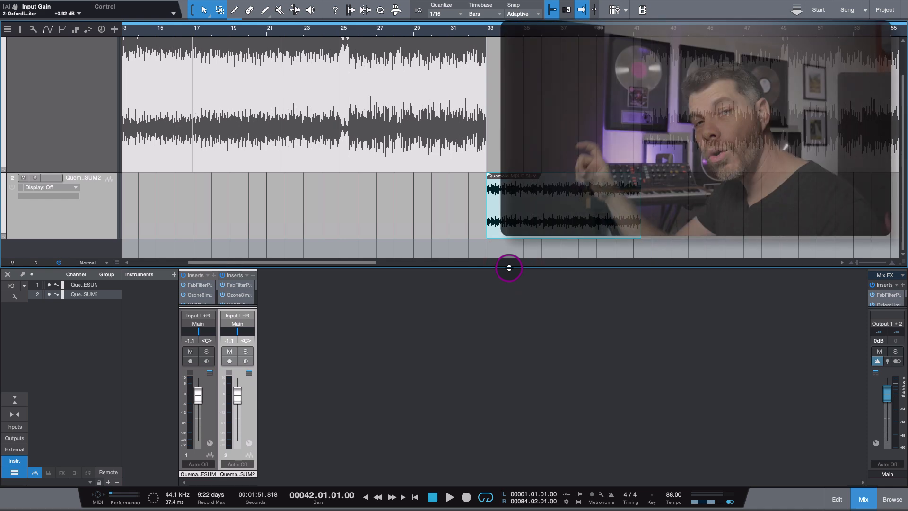
drag(903, 199, 903, 166)
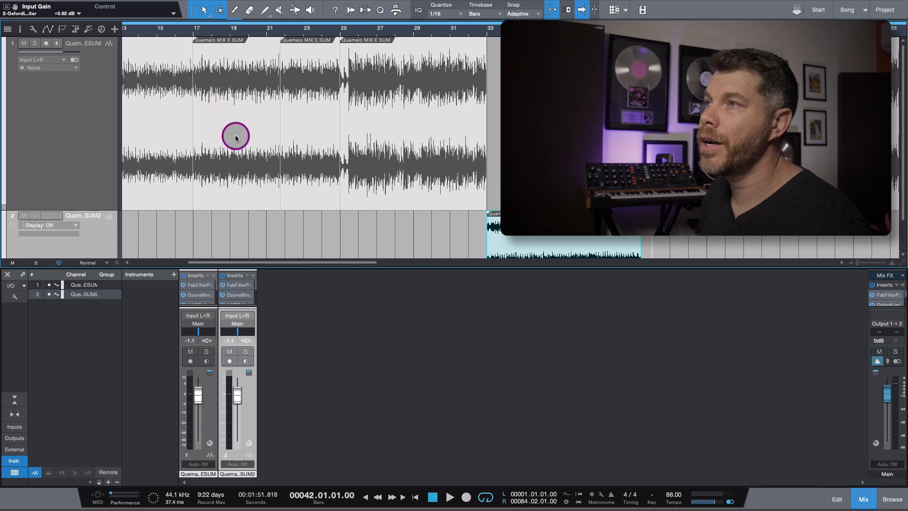
Move the short clip spanning about bars 22 to 25 from the first track down to the second track
click(241, 148)
click(316, 148)
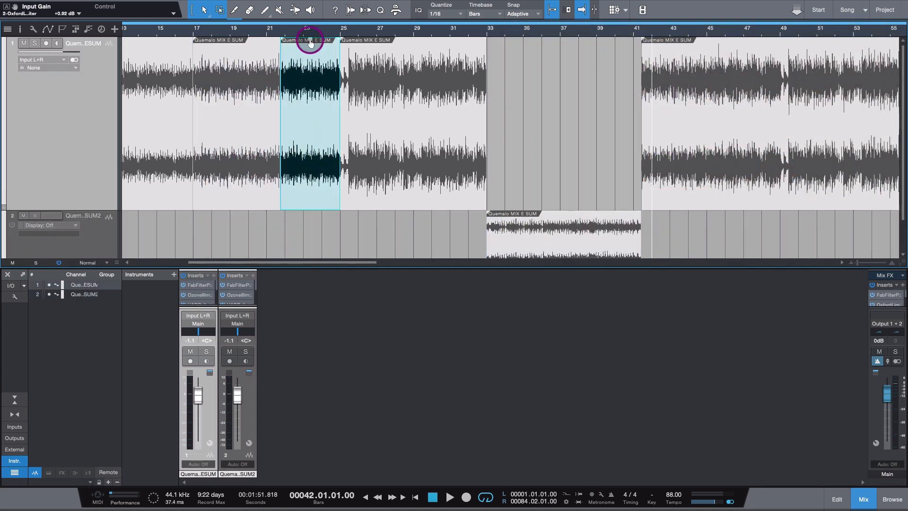
drag(311, 44, 311, 42)
click(309, 163)
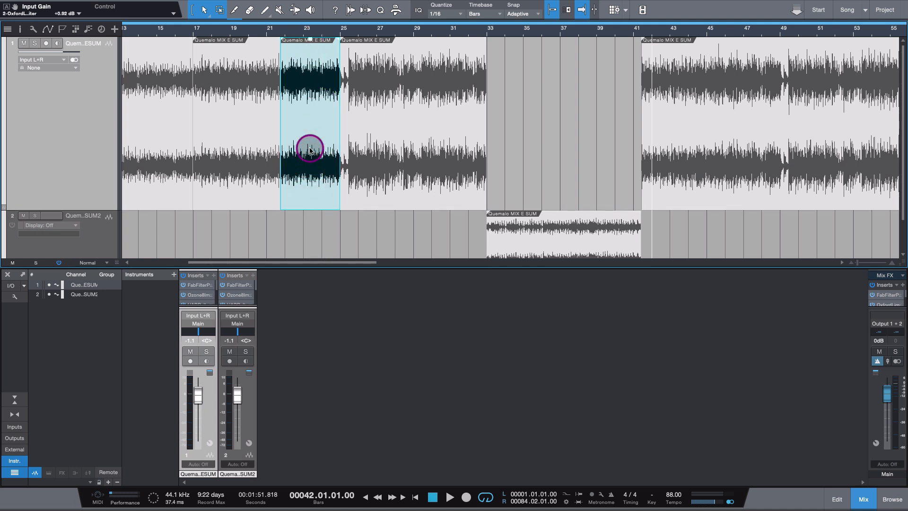
drag(309, 182, 308, 245)
drag(903, 171, 903, 216)
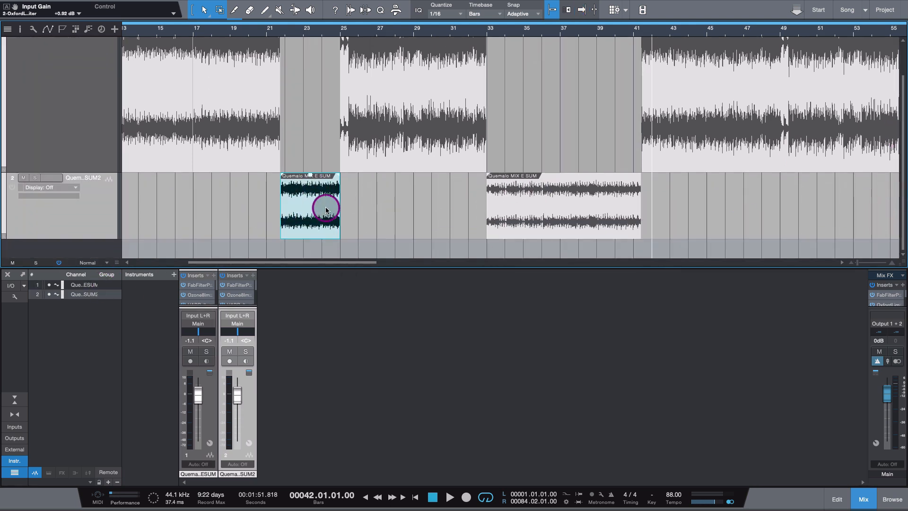
click(314, 232)
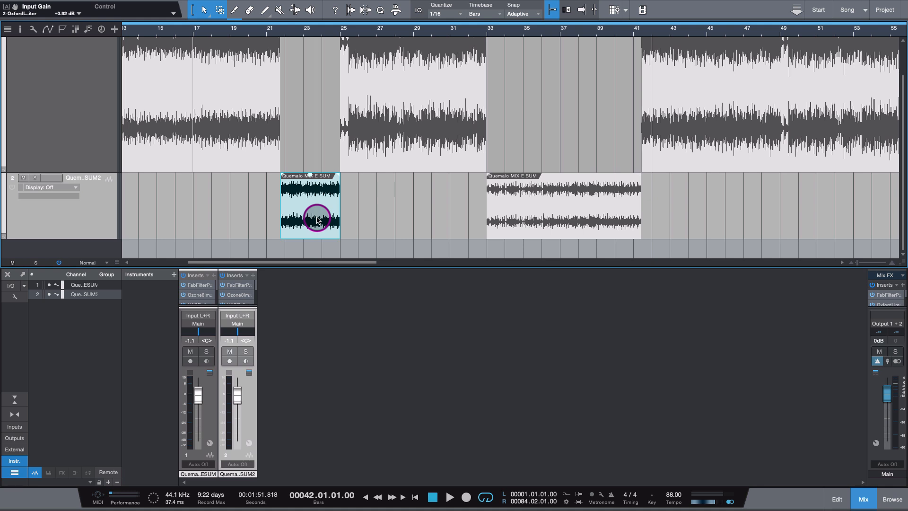
Move the short clip from the second track onto a new third track and increase that track's height
drag(318, 234, 313, 258)
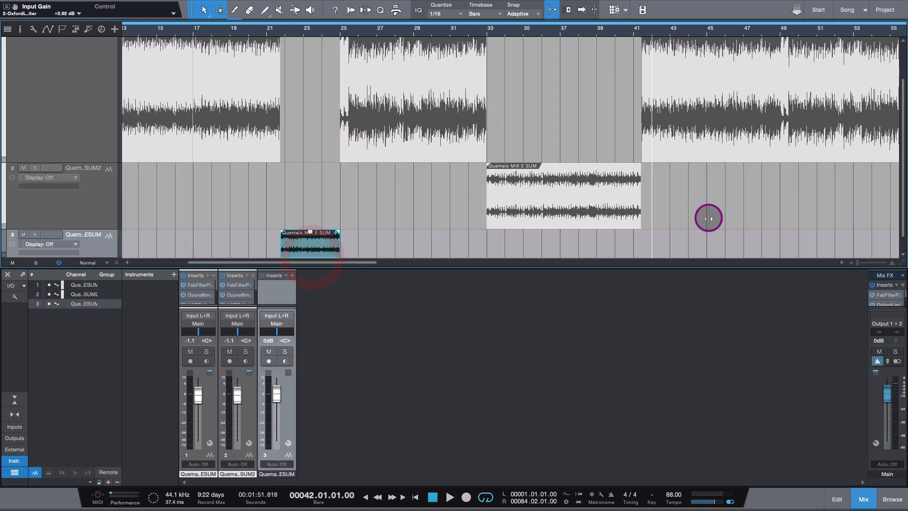
click(903, 254)
click(318, 236)
mouse_move(318, 267)
mouse_down()
mouse_move(318, 239)
mouse_move(318, 284)
mouse_up()
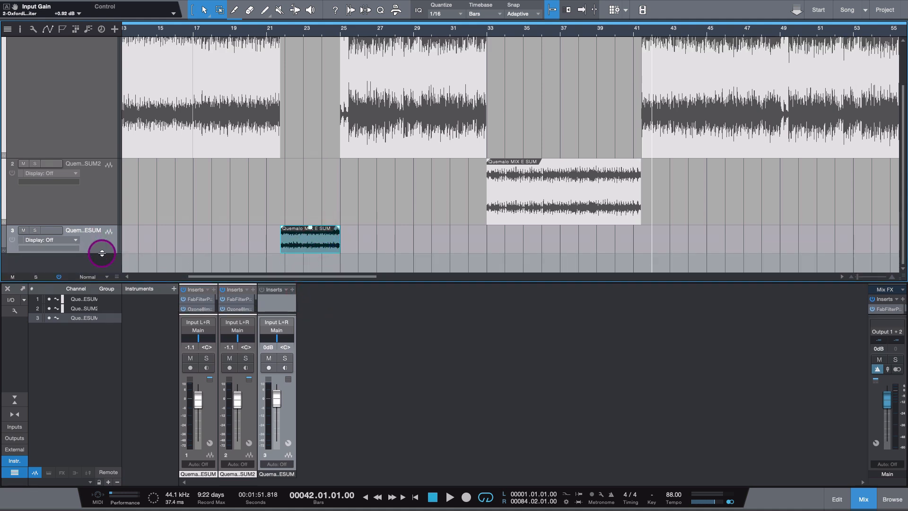
drag(103, 256, 97, 294)
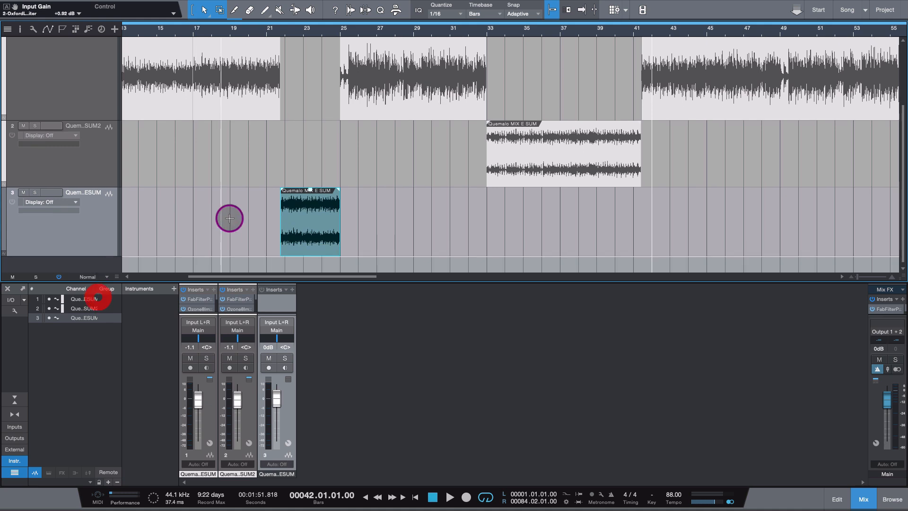
Undo the third track and both clip moves, returning the short clip to the first track
key(w)
key(w)
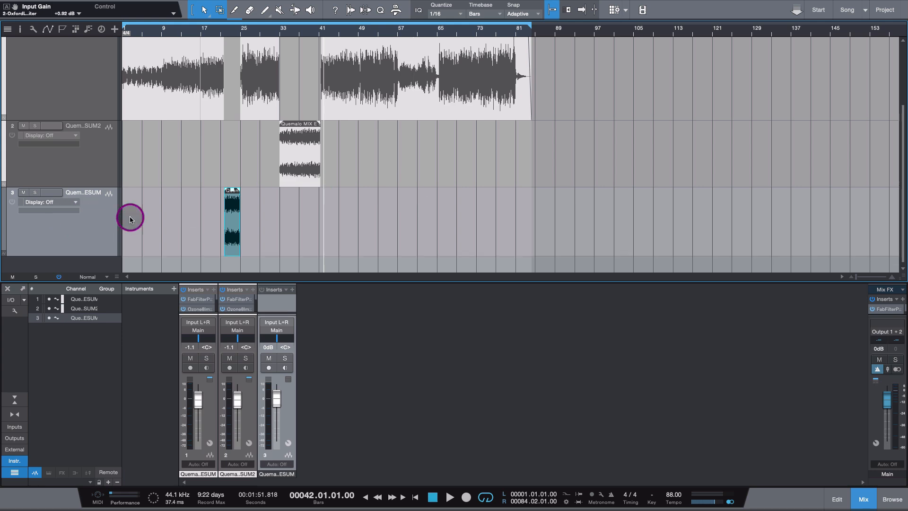
key(super+z)
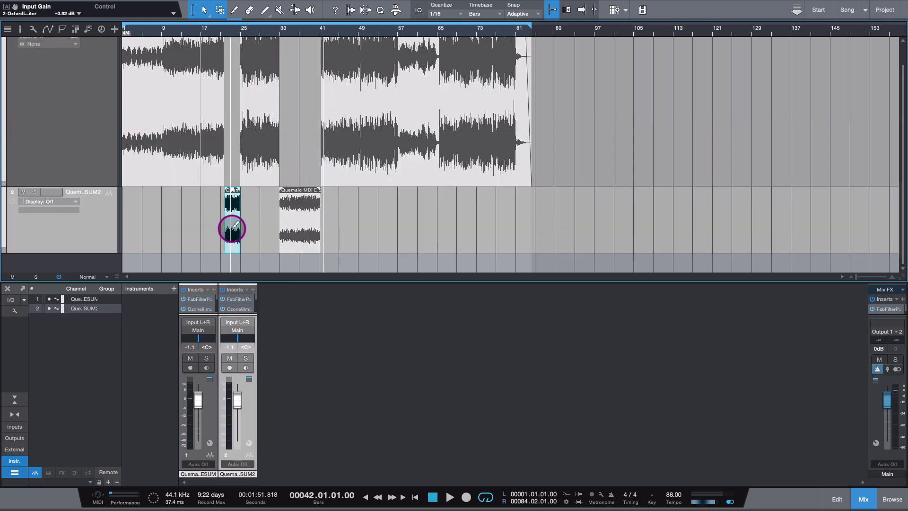
key(super+z)
key(e)
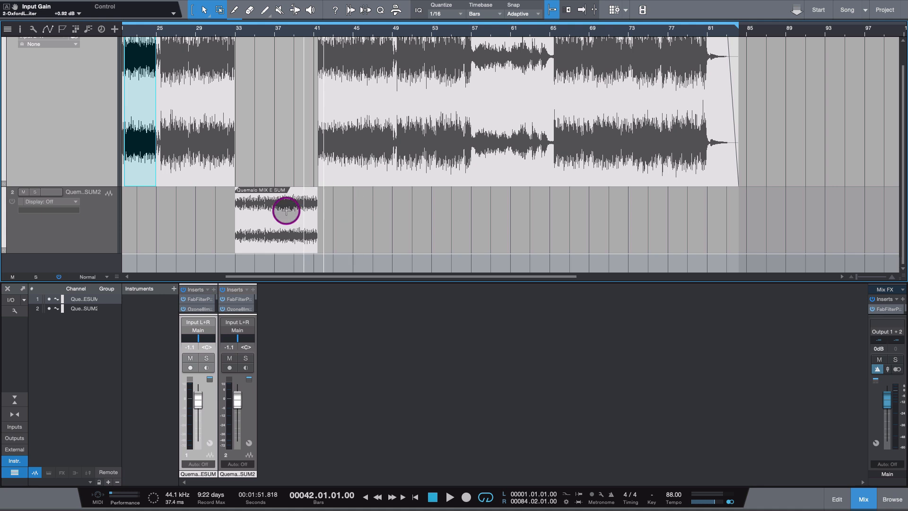
Select the clip at bars 33 to 41 on the second track and enlarge the mixer to review its inserts
click(270, 241)
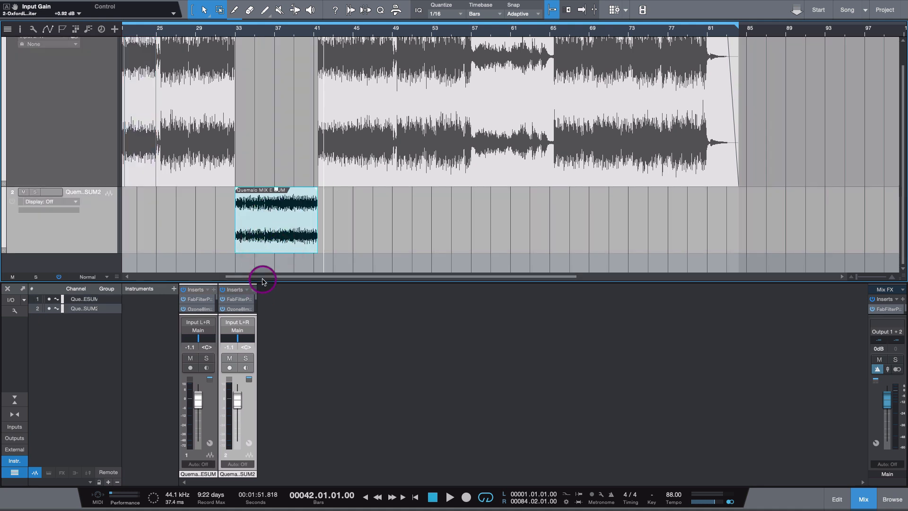
mouse_move(264, 280)
mouse_down()
mouse_move(264, 197)
mouse_move(254, 297)
mouse_move(257, 282)
mouse_up()
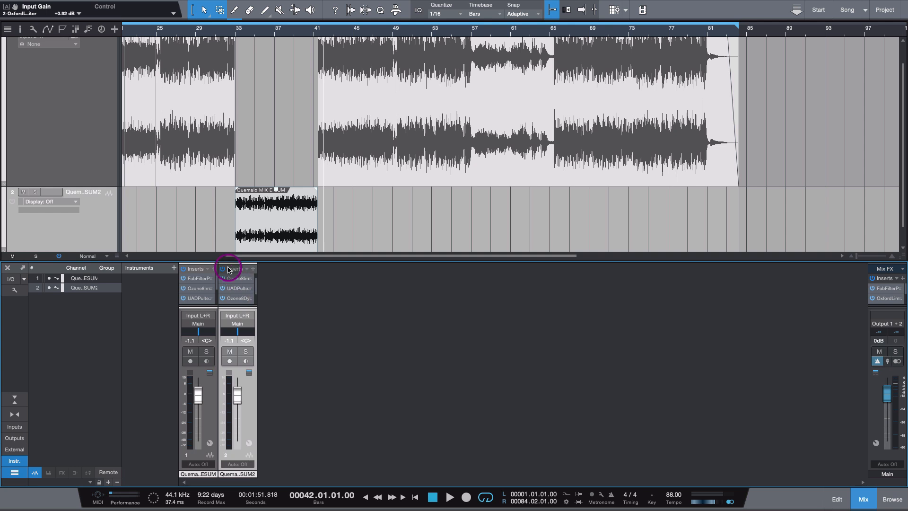
click(276, 226)
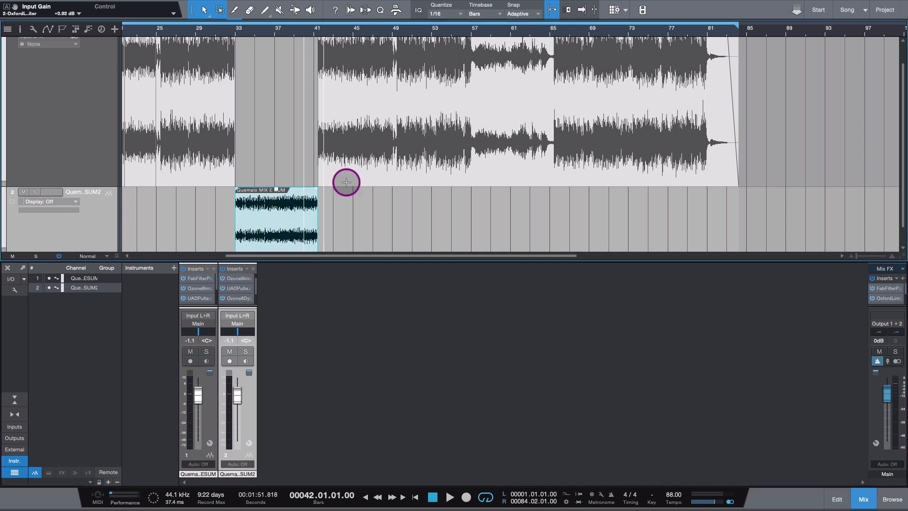
Place the playhead at bar 57, expand the first track's automation lanes and select the MAX: Threshold lane
click(469, 61)
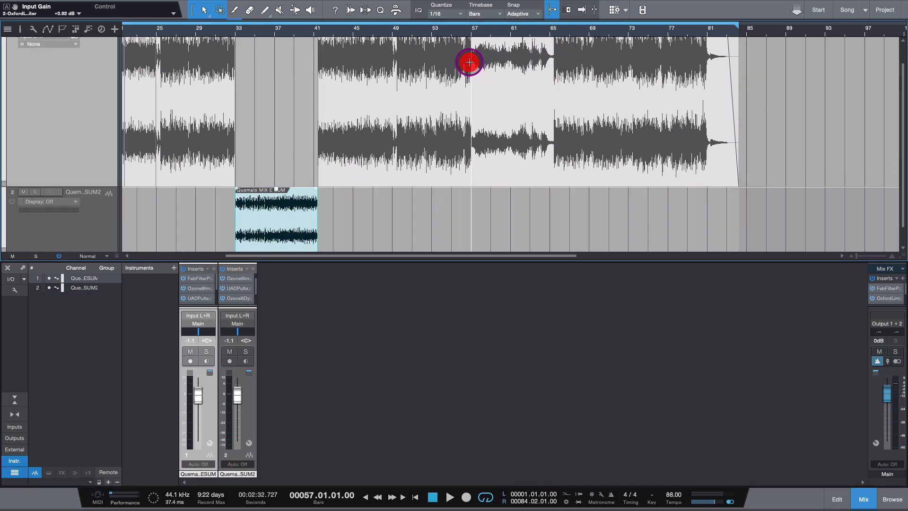
click(4, 183)
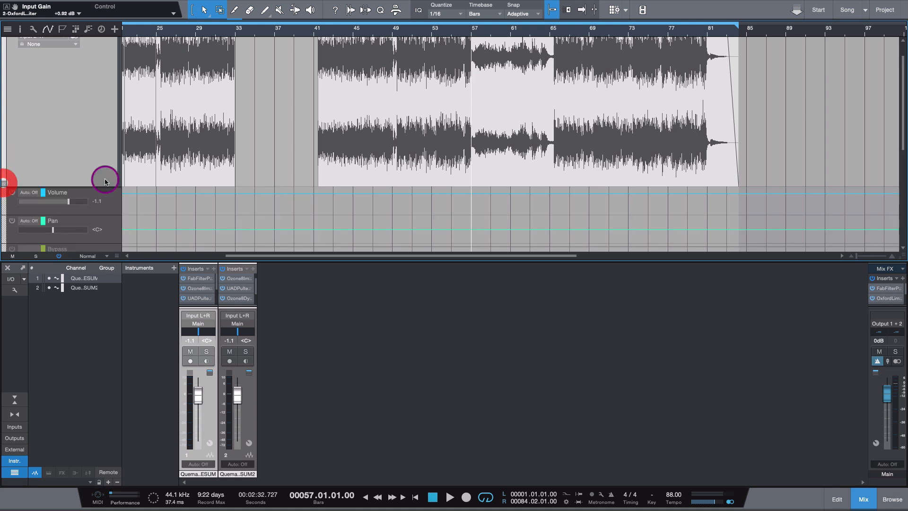
drag(902, 125, 902, 176)
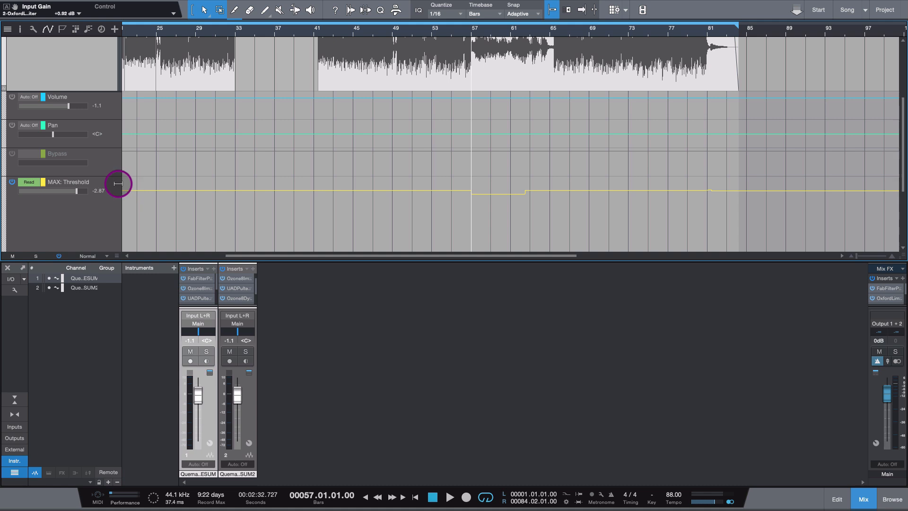
click(95, 180)
Open the Ozone 8 Maximizer on the second channel, inspect its threshold beside the automation, and close the plug-in window
scroll(255, 295, down, 1)
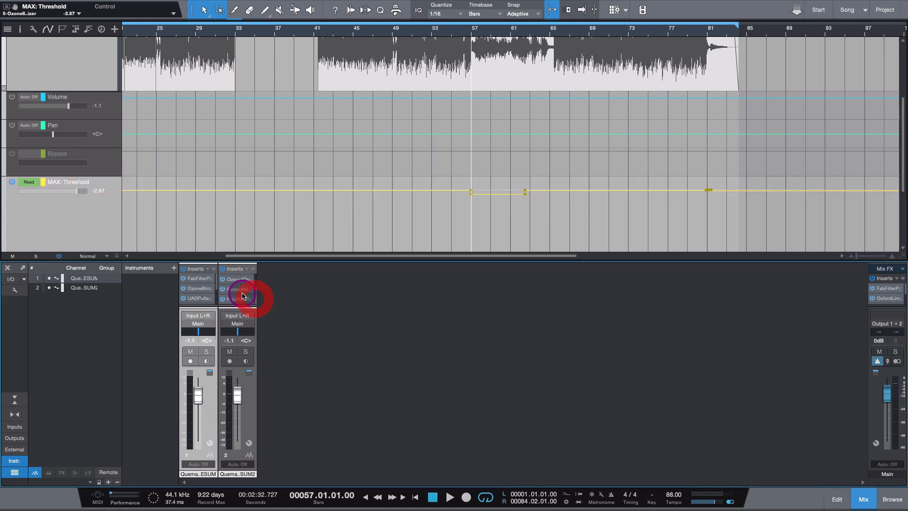
click(240, 290)
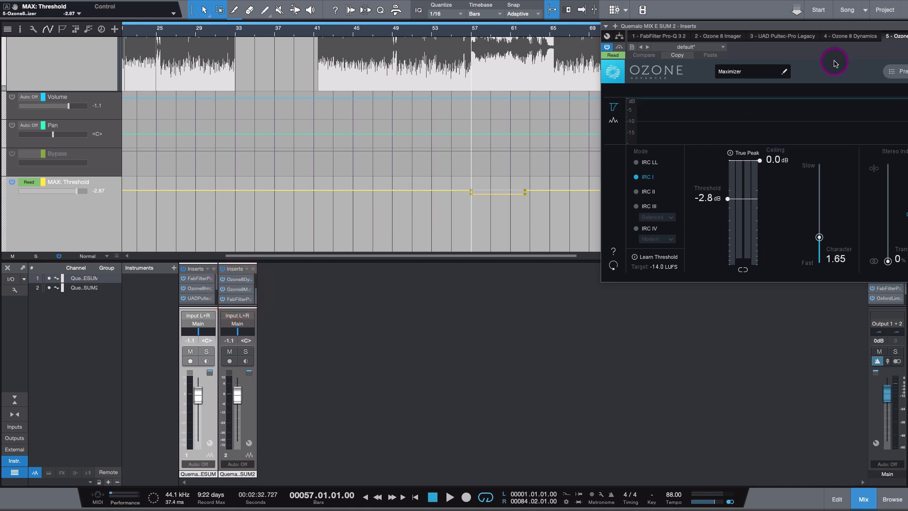
drag(827, 31, 831, 88)
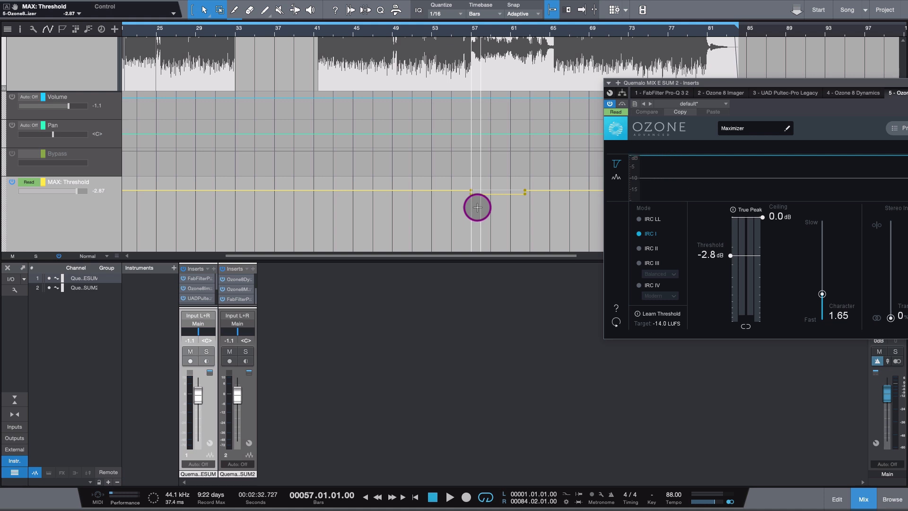
drag(880, 85, 503, 142)
click(754, 144)
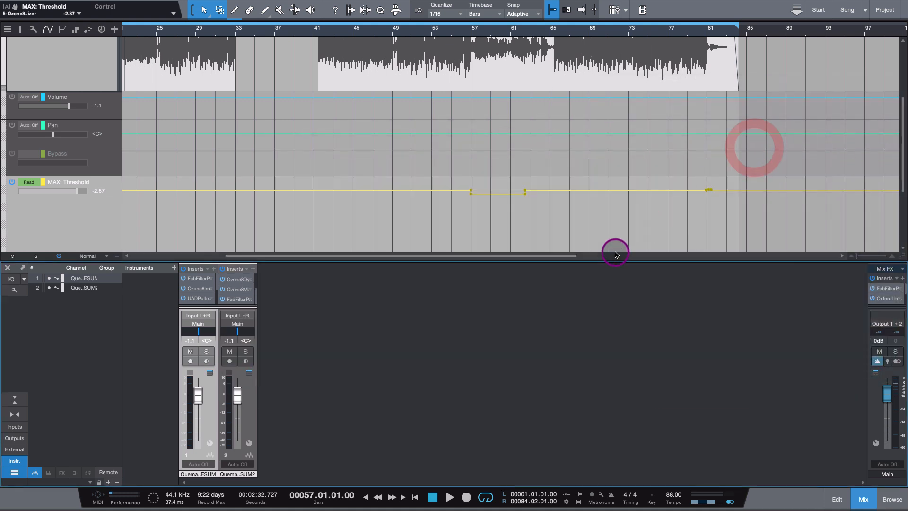
Enlarge the mixer to show the complete insert chains and select the volume faders of both channels
drag(610, 257, 616, 141)
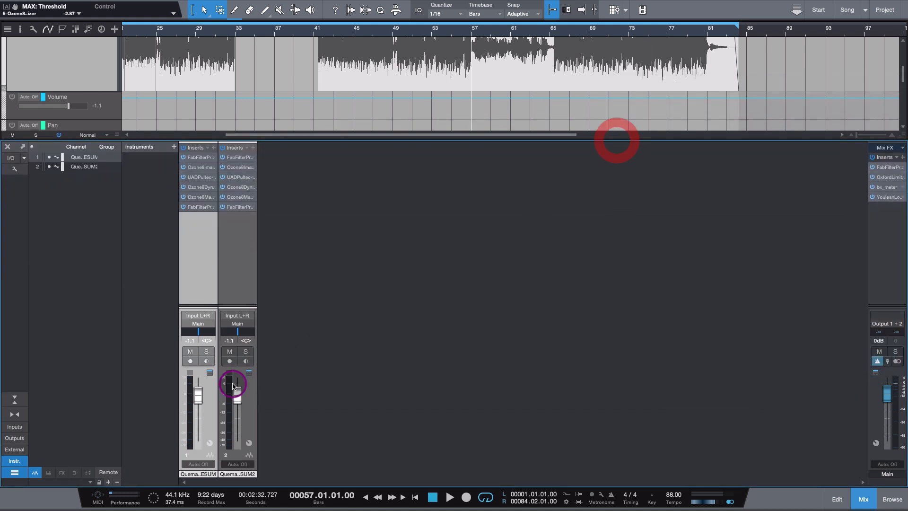
click(197, 396)
click(237, 394)
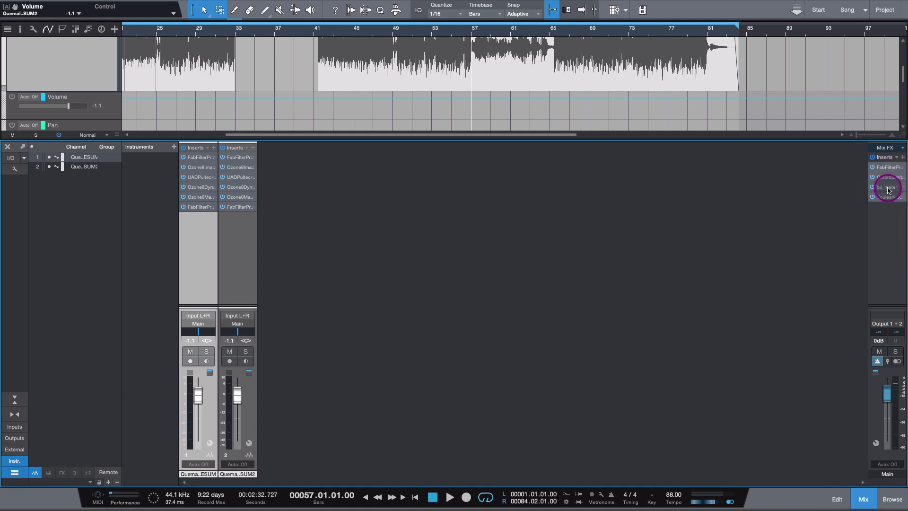
Open the bx_meter insert on the Main output and move its window clear of the arrangement's ruler
click(888, 188)
drag(762, 29, 773, 30)
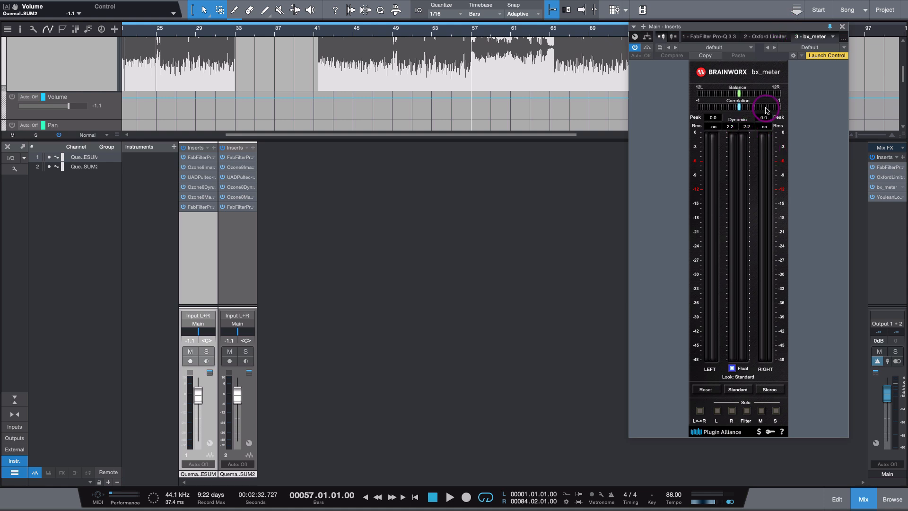
drag(804, 27, 820, 63)
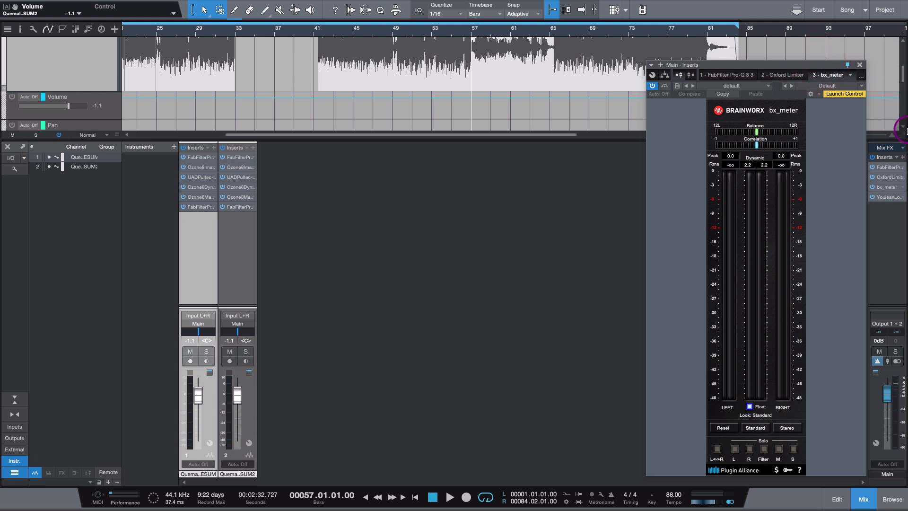
Collapse the first track's automation lanes and resize the mixer so the Main output's inserts show beside the meter
drag(903, 70, 901, 63)
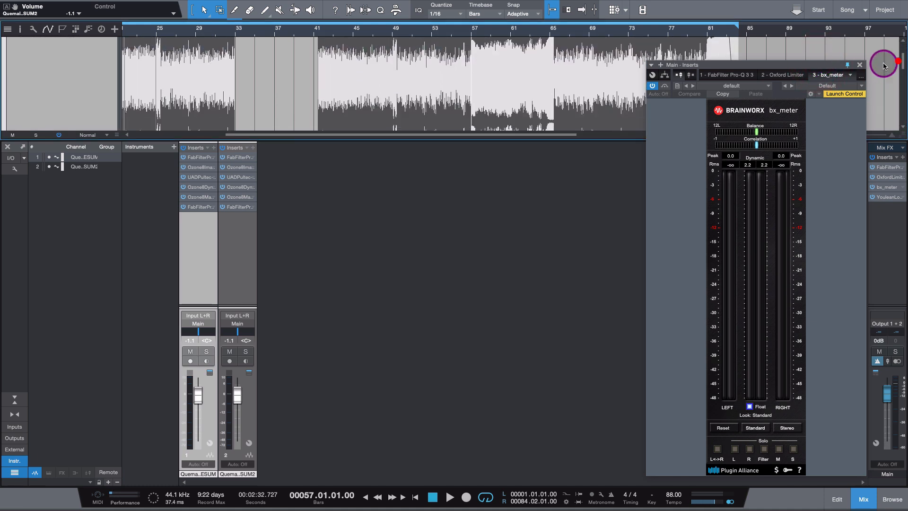
drag(604, 140, 605, 321)
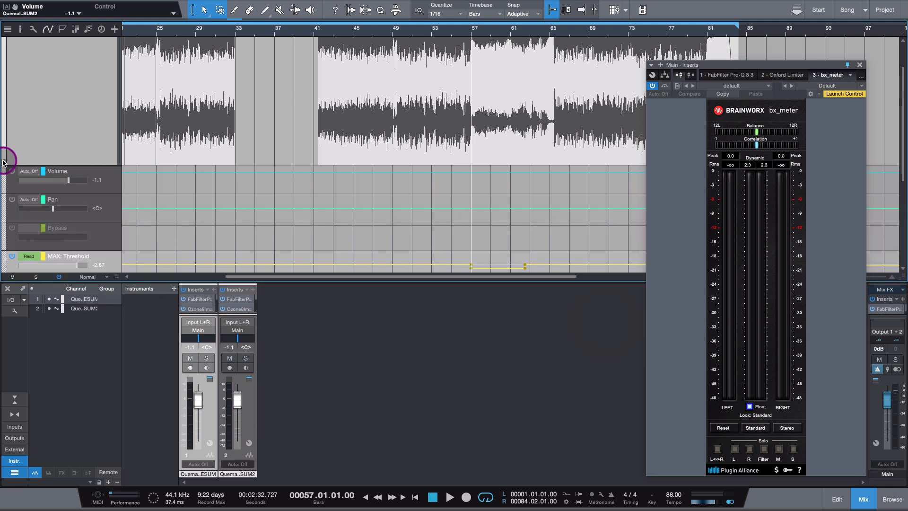
click(3, 162)
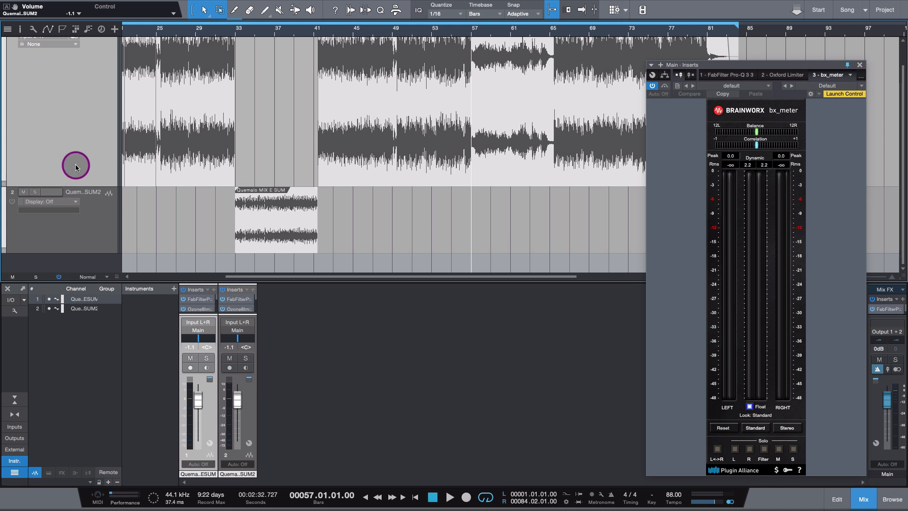
drag(748, 68, 688, 55)
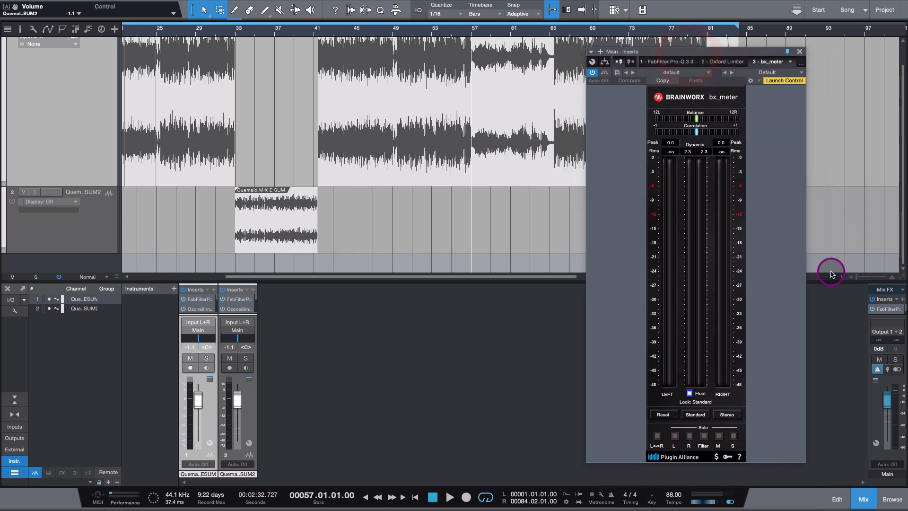
drag(830, 278, 841, 232)
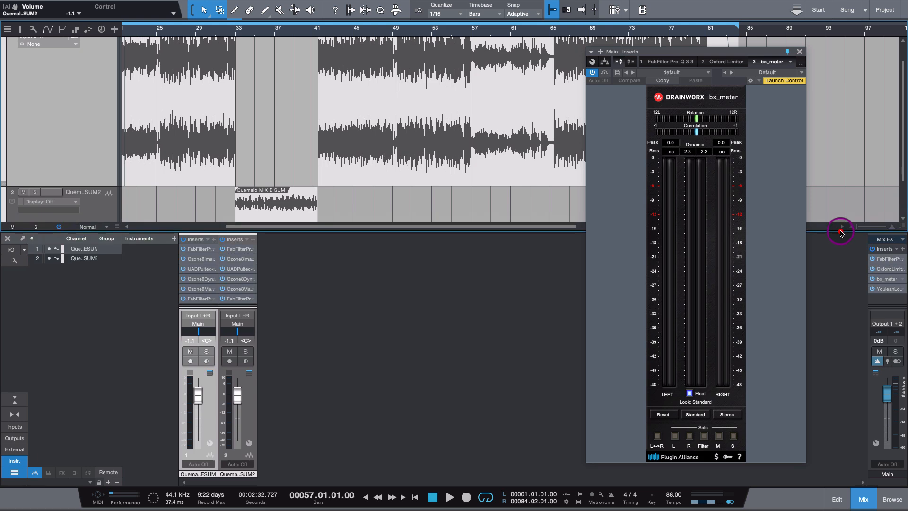
Open the Oxford Limiter on the Main output beside the meter and play the song briefly from bar 65
click(887, 269)
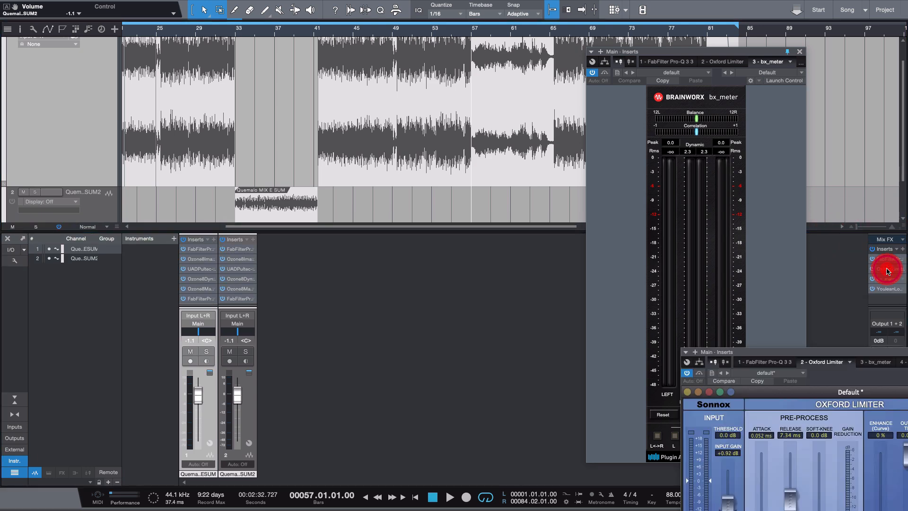
drag(688, 328, 415, 257)
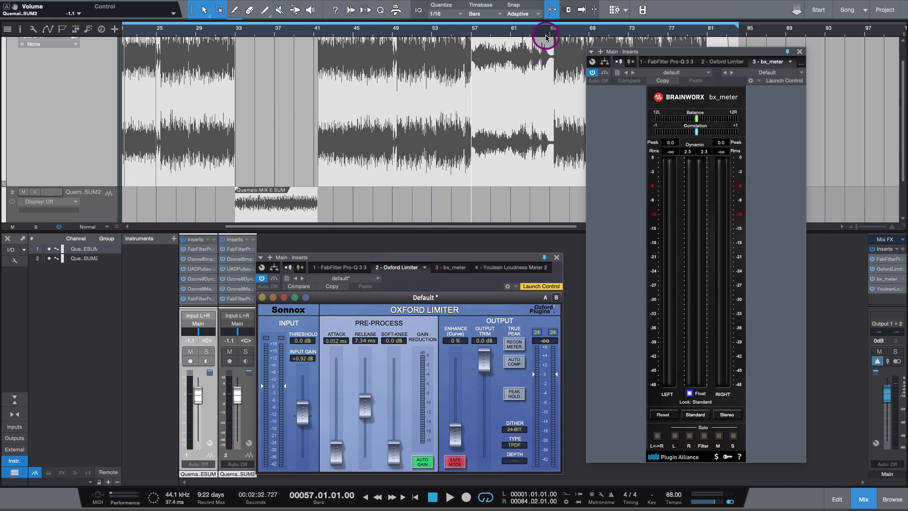
click(550, 47)
key(space)
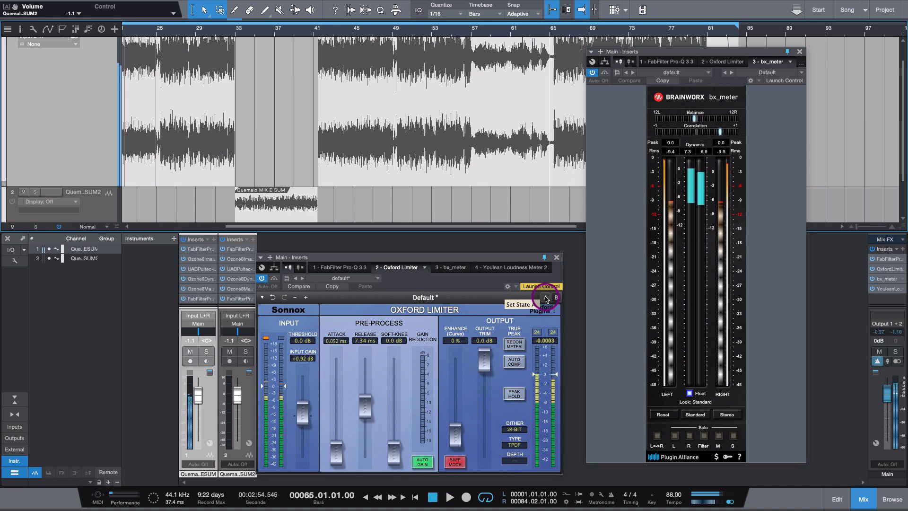
key(space)
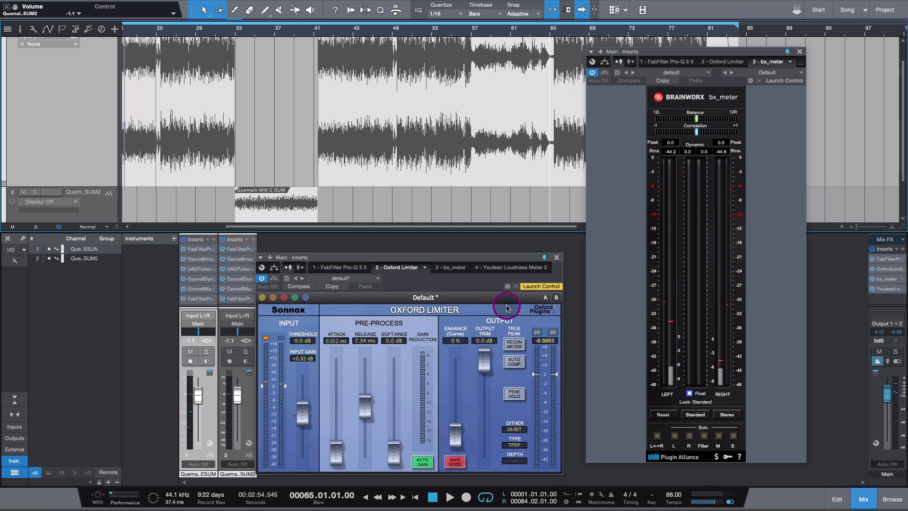
Switch the Oxford Limiter to its state A settings and set the input gain to +4.96 dB
click(545, 298)
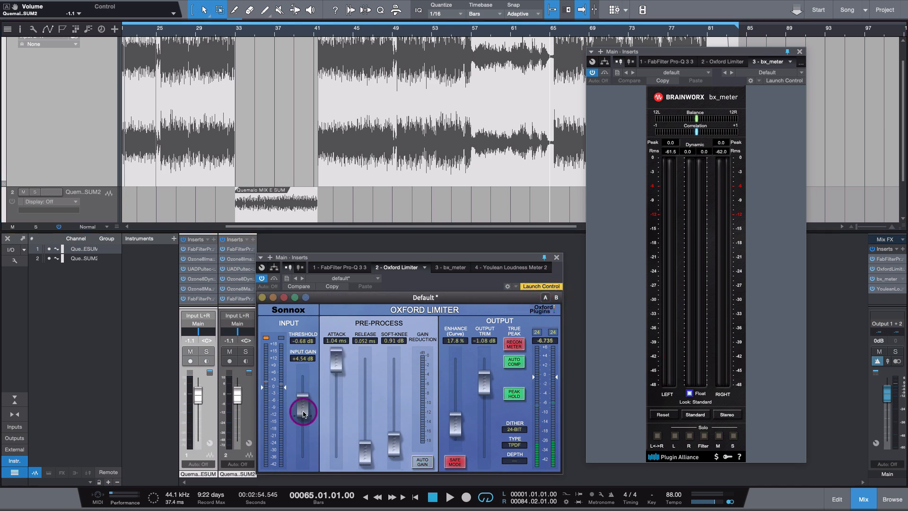
click(304, 413)
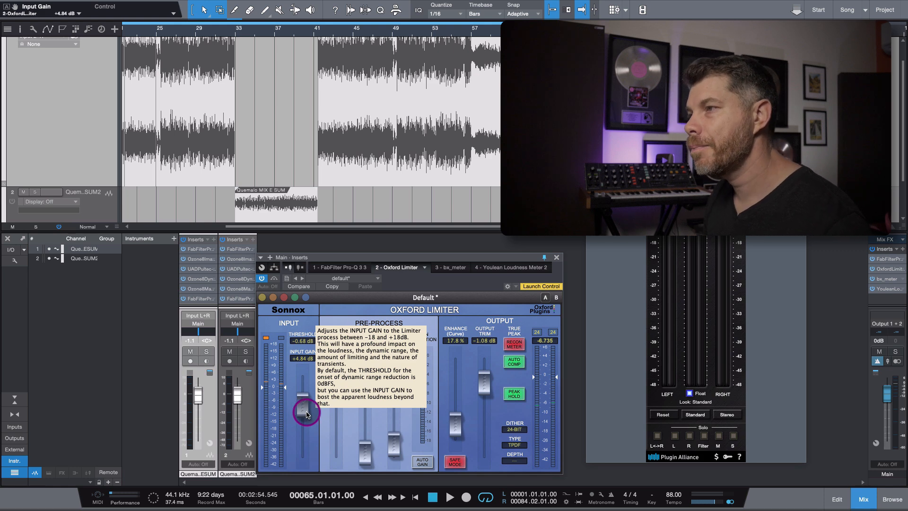
drag(306, 414, 304, 413)
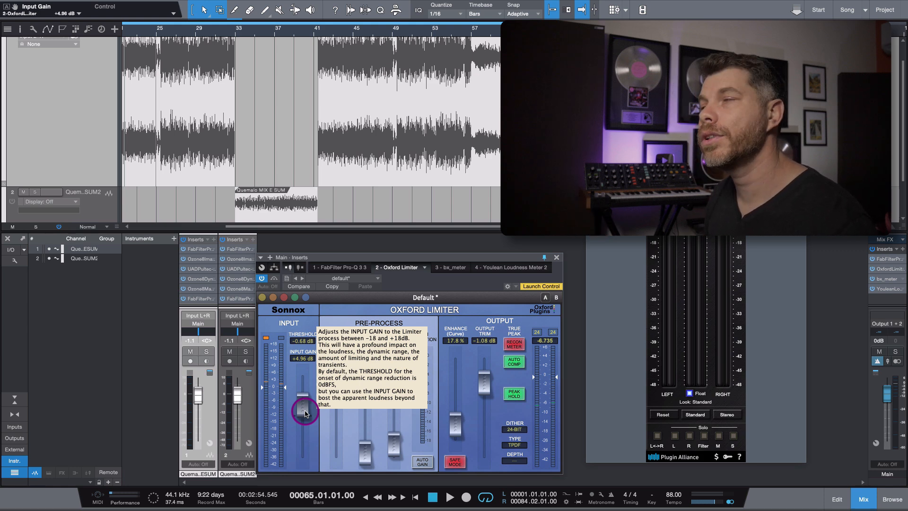
Play from bar 65 while pushing the limiter's input gain up to +10.2 dB, and bring it back to +3.78 dB
key(space)
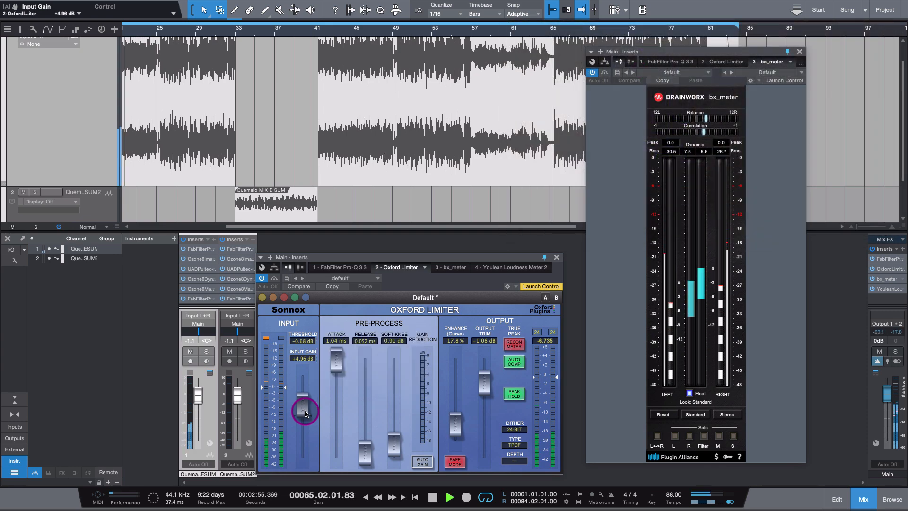
drag(305, 414, 305, 414)
drag(53, 510, 35, 508)
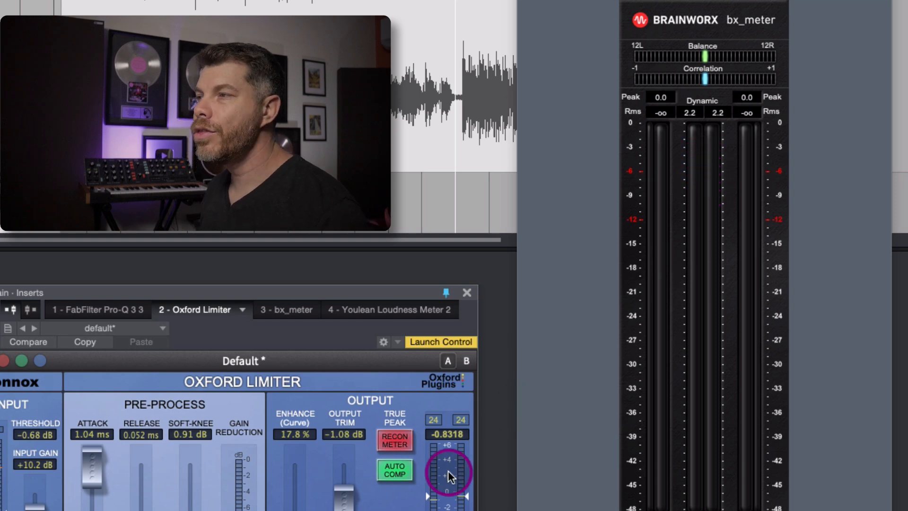
mouse_move(35, 510)
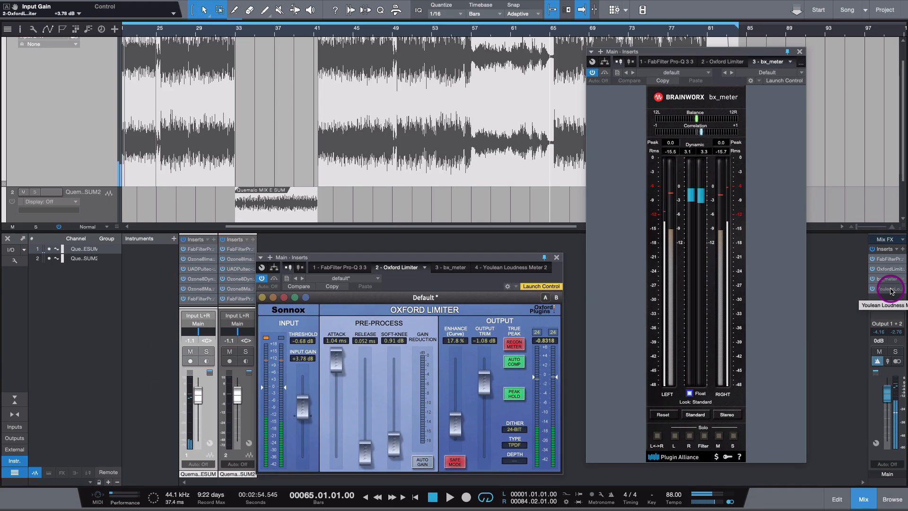
Open Youlean Loudness Meter 2 on the Main output, place it beside the limiter and clear its previous measurement
double_click(888, 286)
drag(846, 235, 602, 70)
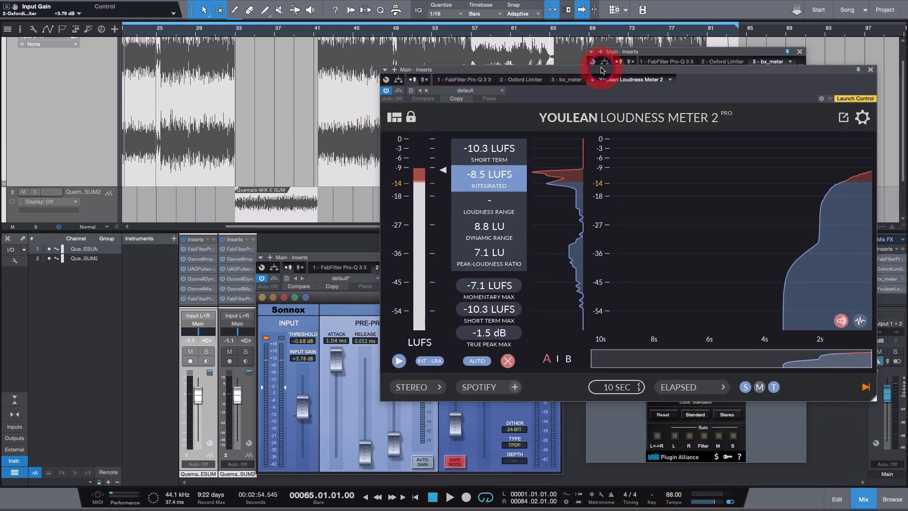
click(507, 361)
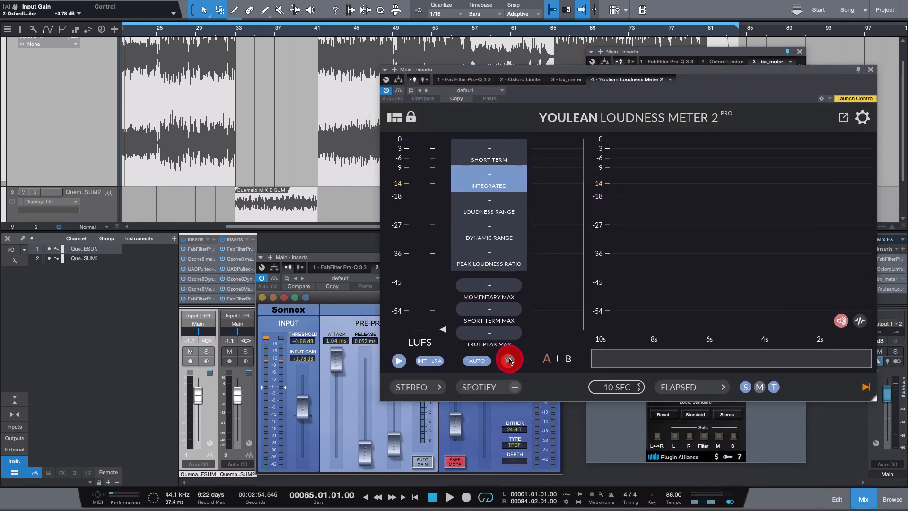
Play the section from bar 65 to measure its integrated loudness against the limiter's input gain, and stop playback
key(space)
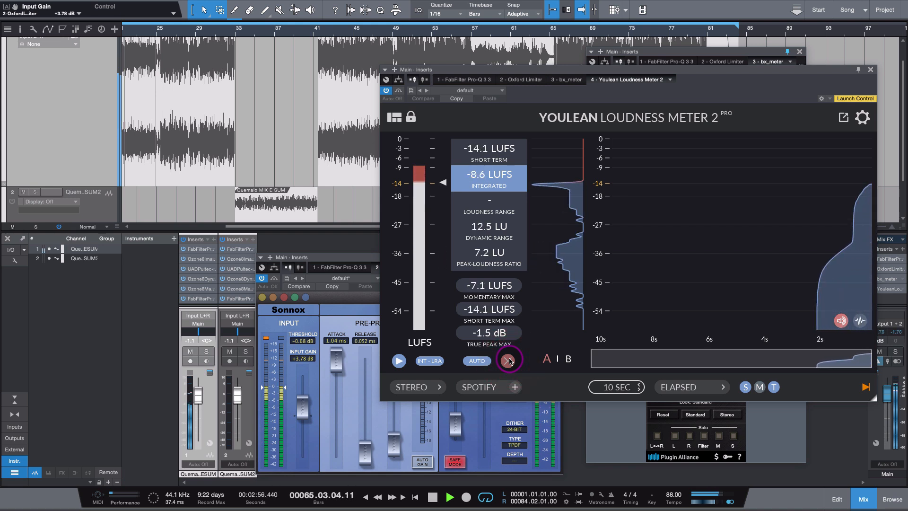
click(332, 371)
click(303, 406)
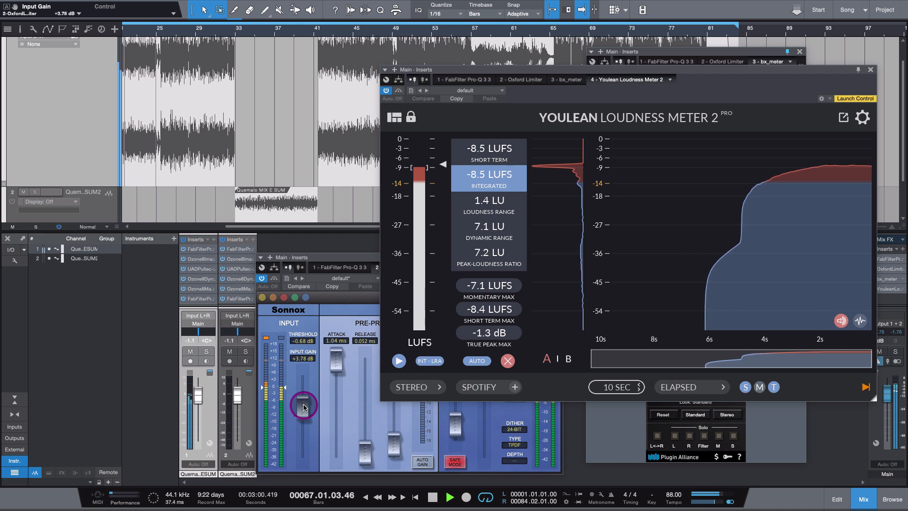
click(367, 327)
click(302, 407)
key(space)
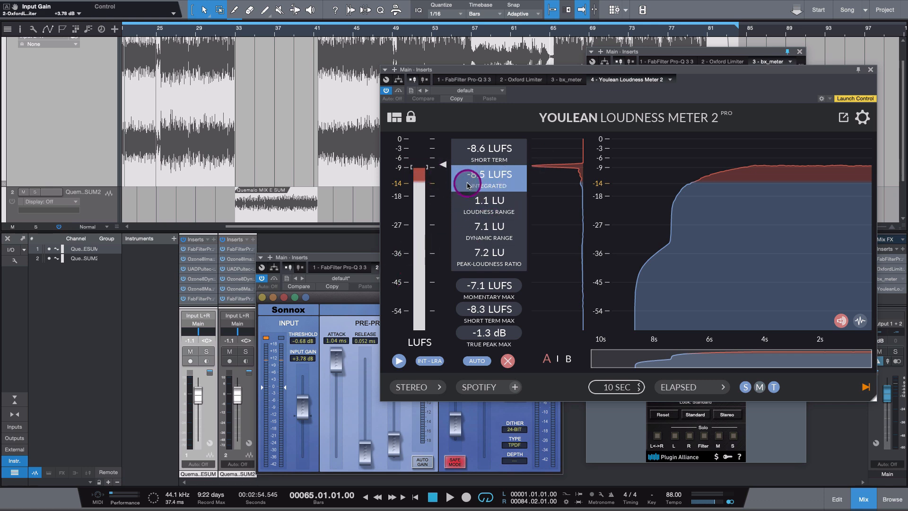
Lower the Oxford Limiter's input gain to +3.24 dB, moving its window clear of the loudness meter
drag(303, 407, 301, 409)
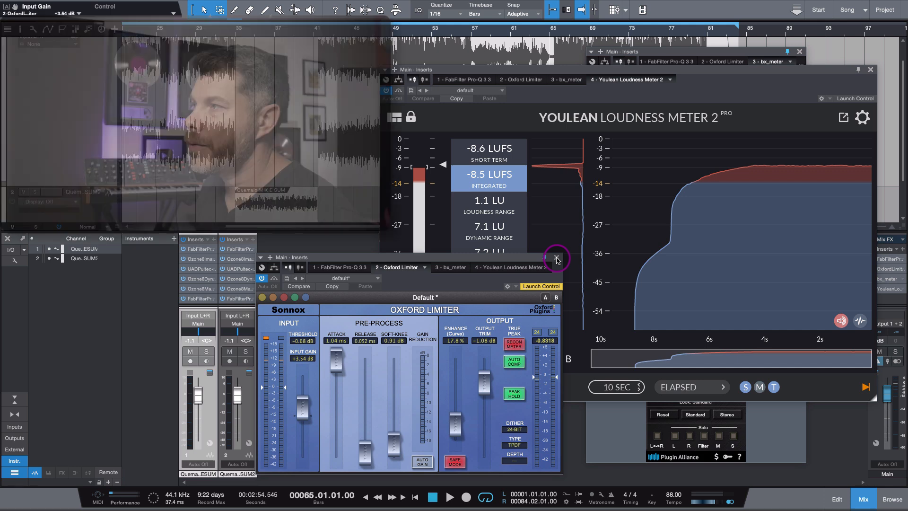
drag(527, 259, 332, 191)
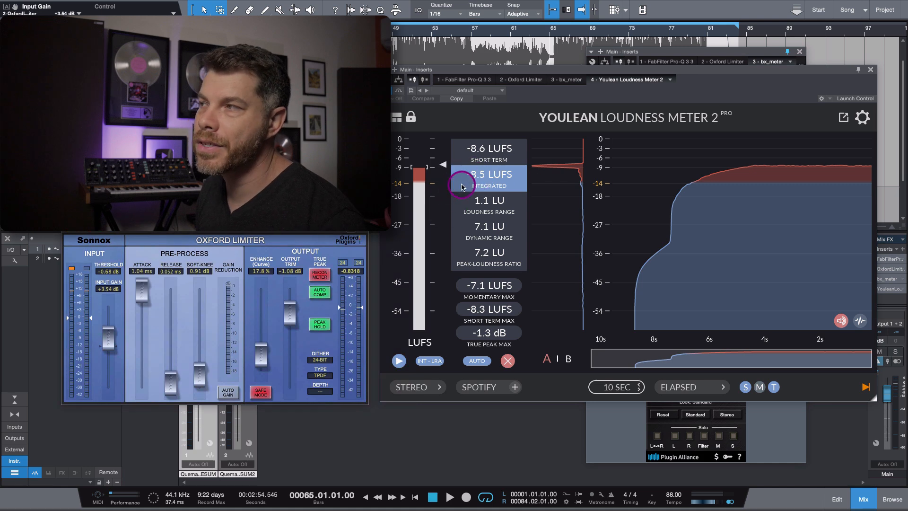
click(164, 315)
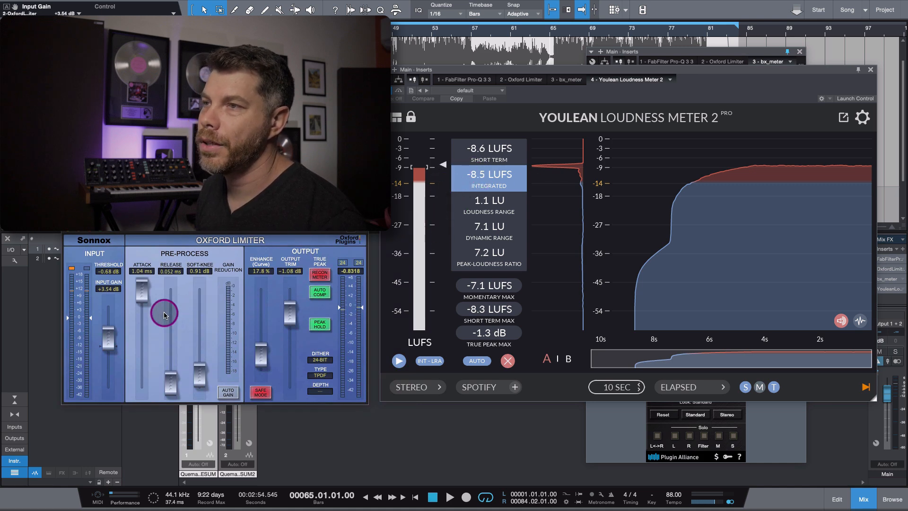
click(122, 335)
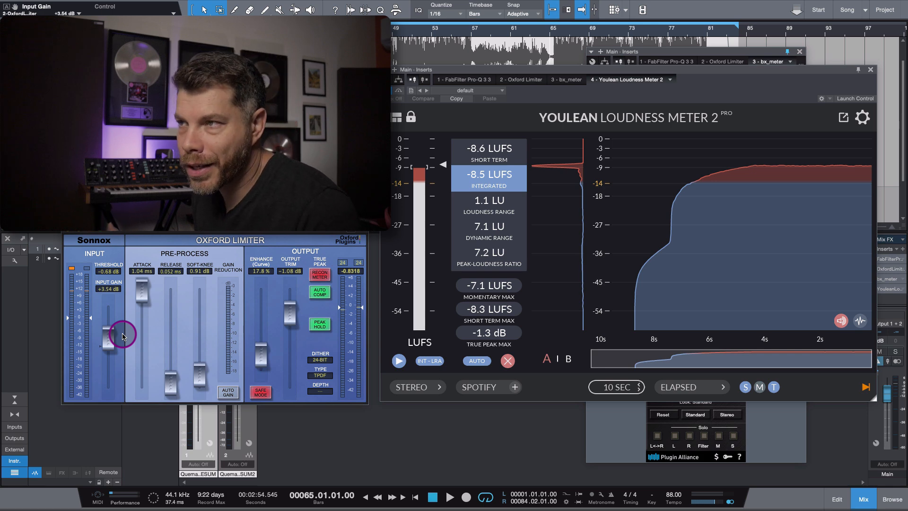
drag(122, 336, 112, 341)
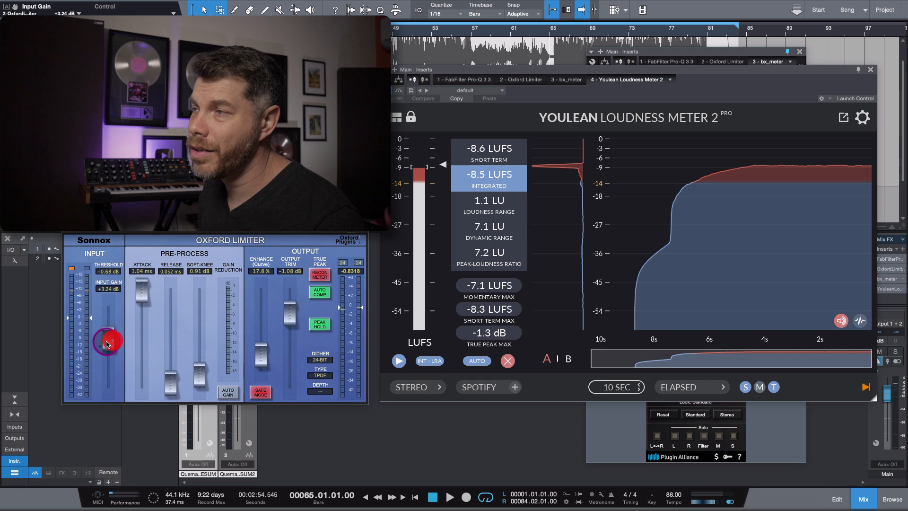
Close the Oxford Limiter, Youlean Loudness Meter 2 and bx_meter windows
click(363, 200)
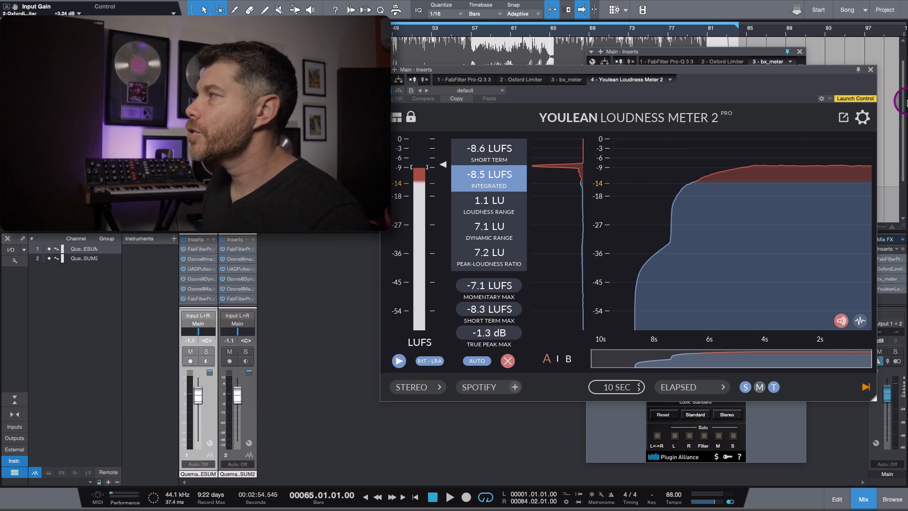
click(870, 69)
click(799, 52)
Shrink the mixer and reduce the first track's height so both tracks' clips fit in the arrangement
drag(902, 114, 902, 81)
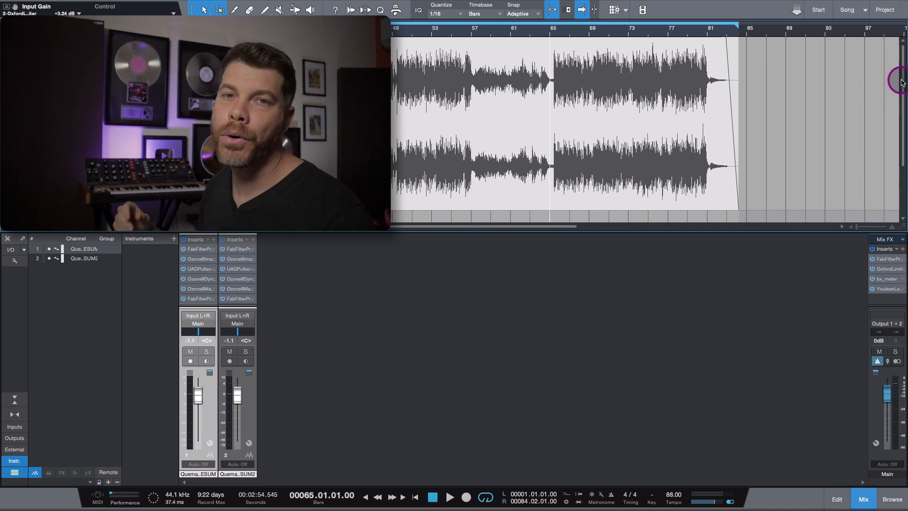
drag(467, 242, 330, 233)
mouse_move(902, 103)
mouse_down()
mouse_move(897, 128)
mouse_move(898, 112)
mouse_up()
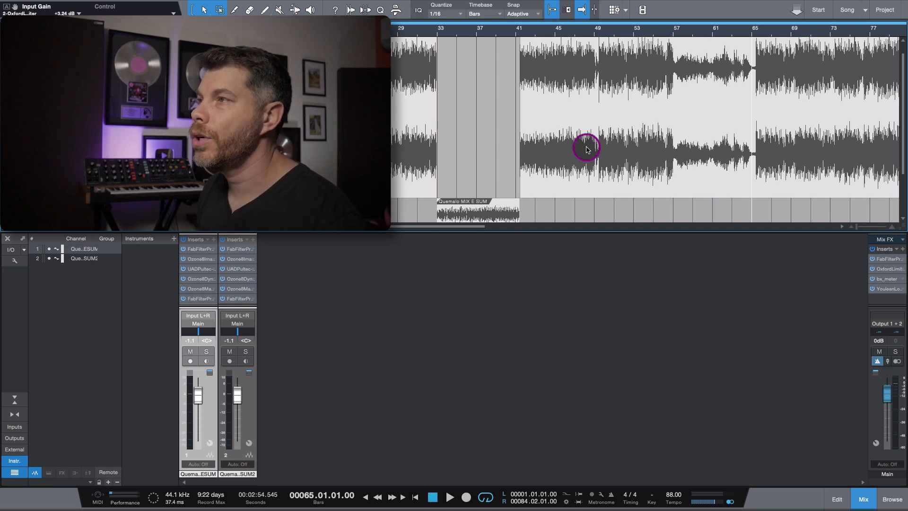
drag(853, 232, 853, 282)
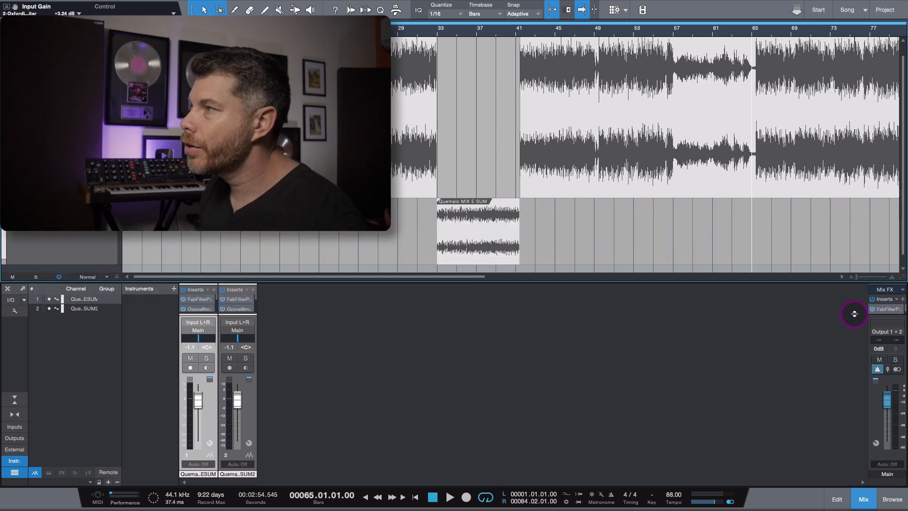
drag(902, 184, 904, 138)
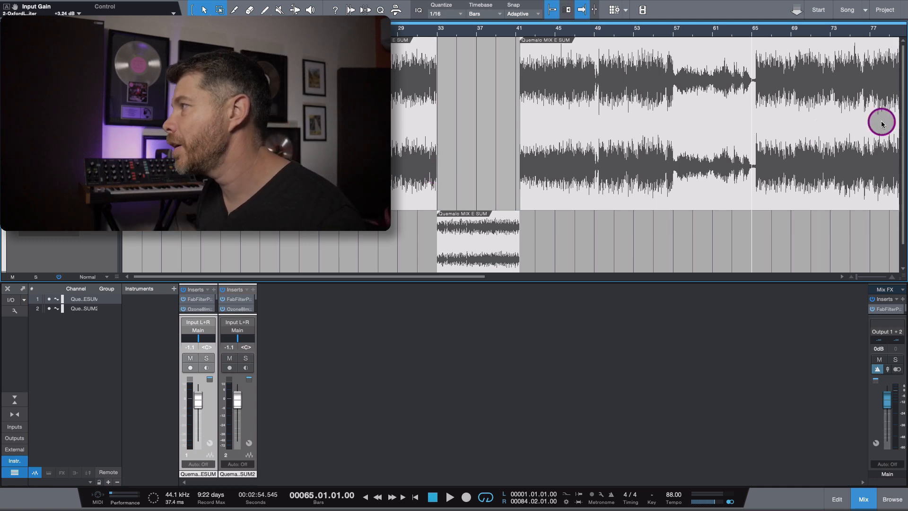
drag(903, 119, 902, 62)
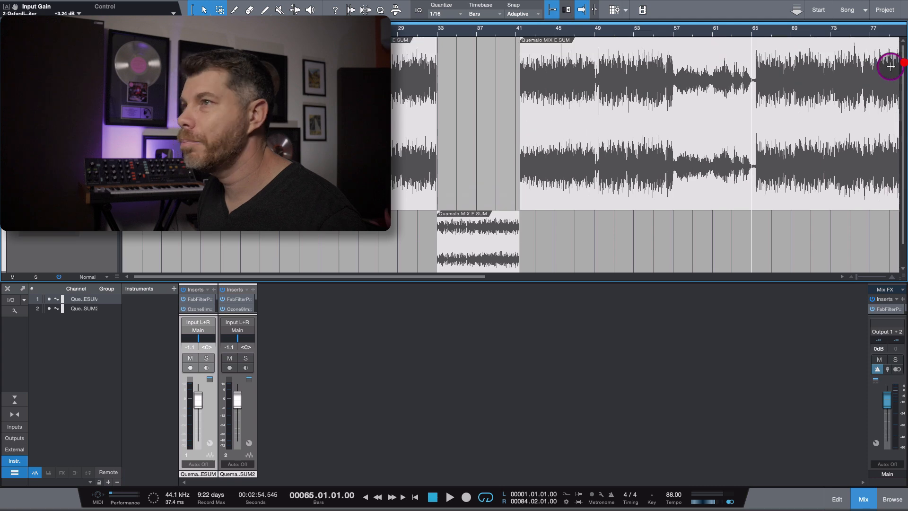
drag(61, 210, 62, 107)
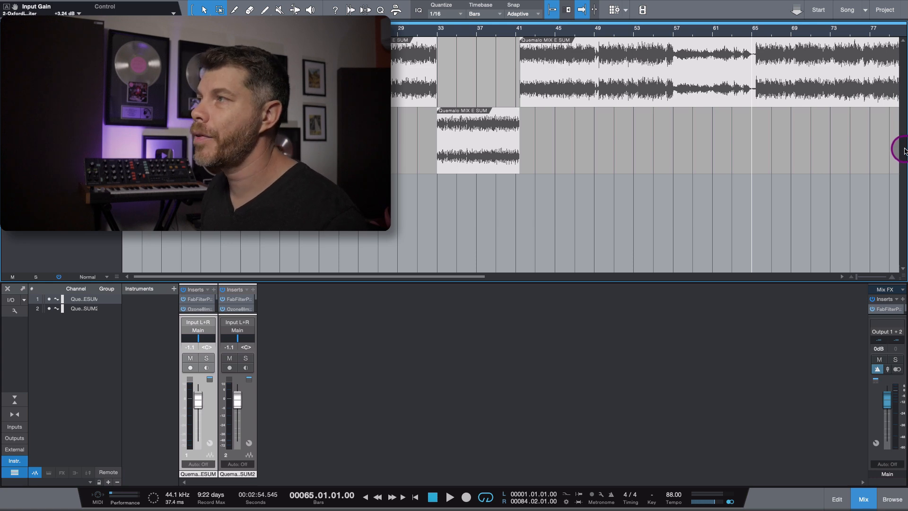
drag(454, 275, 382, 267)
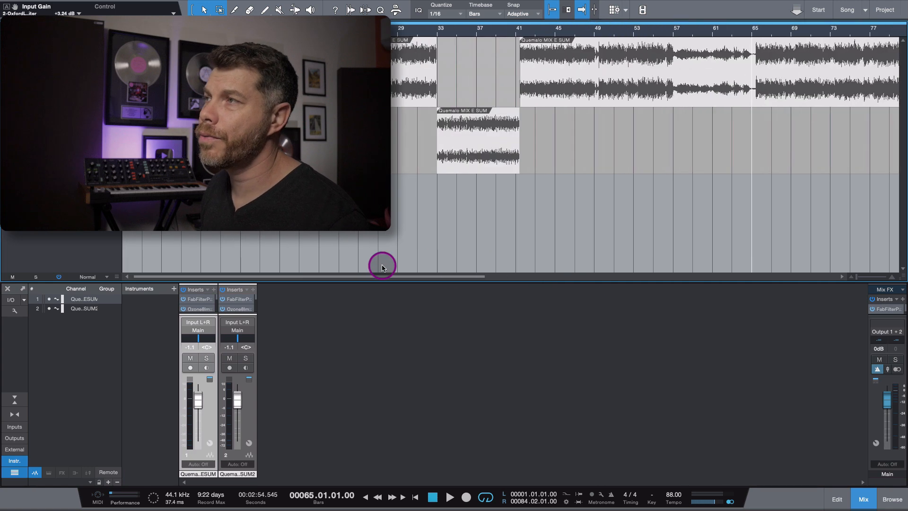